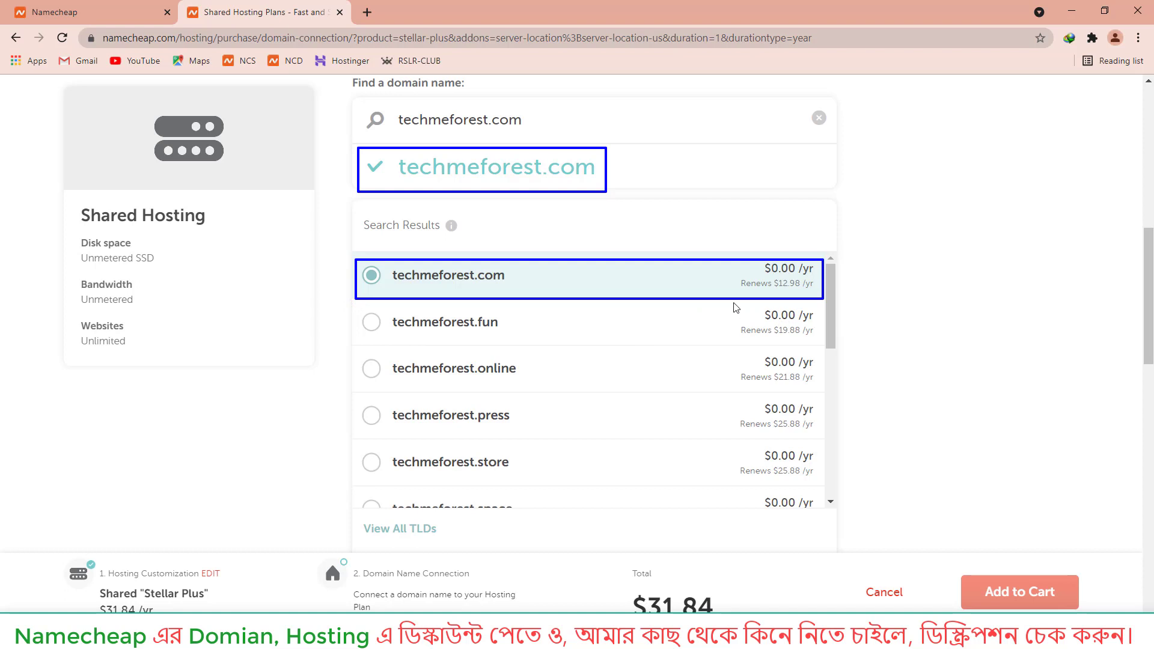
Check the domain extensions offered for techmeforest and connect the techmeforest.com domain to the hosting plan.
left_click_drag(732, 302, 822, 511)
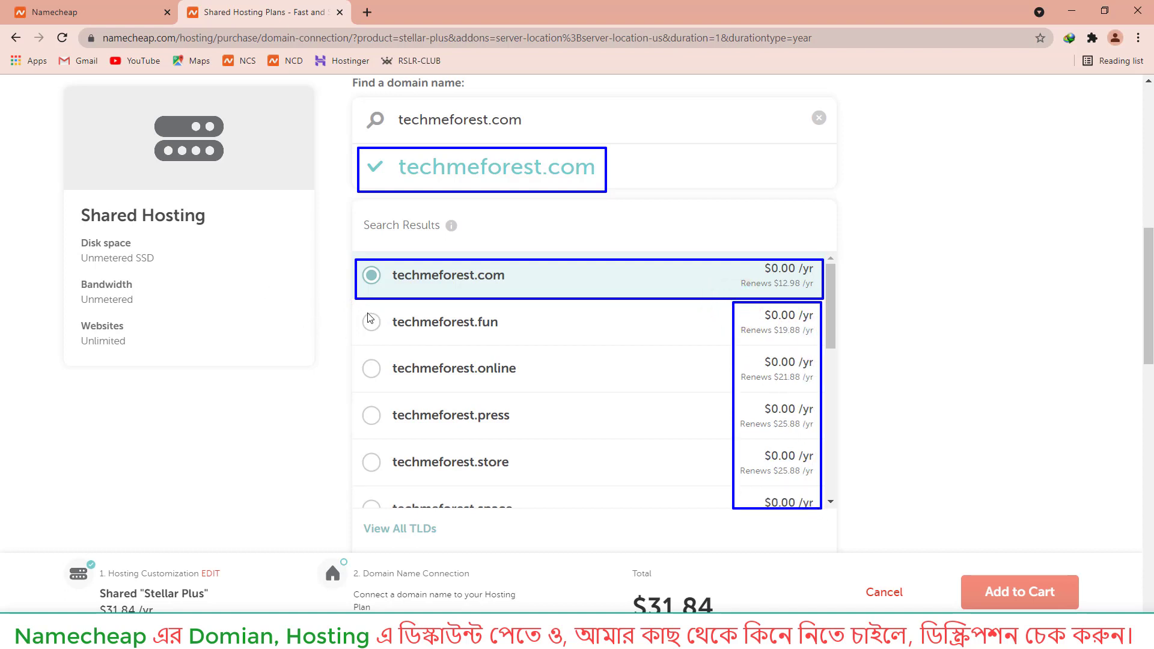
left_click_drag(354, 308, 534, 516)
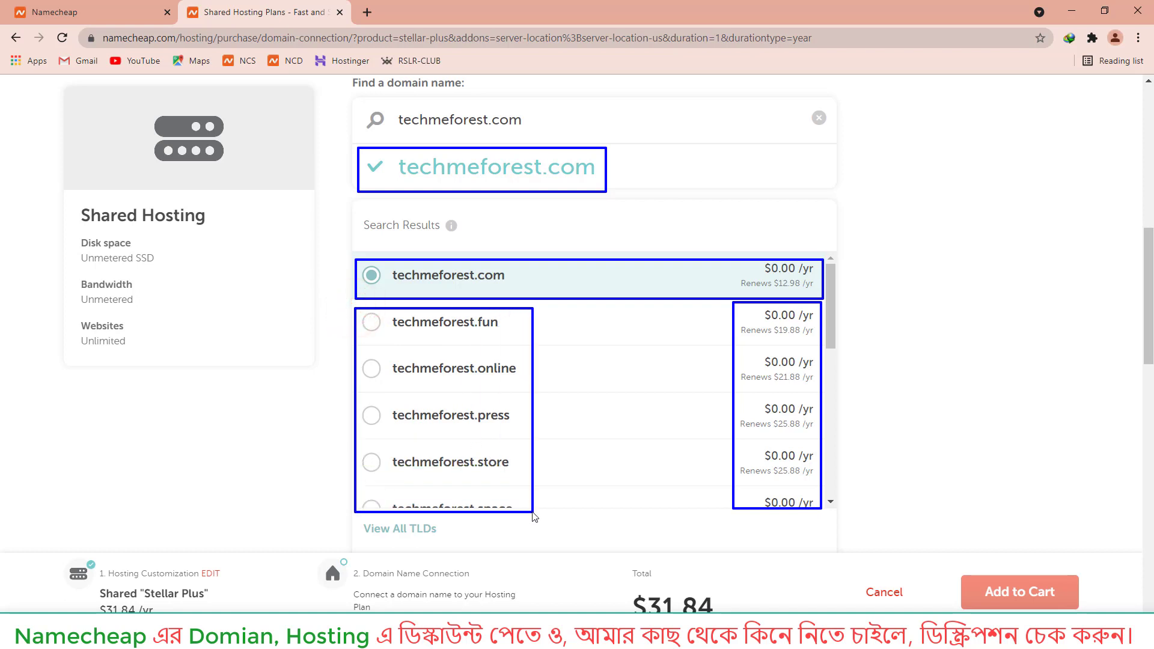
scroll(525, 444, "up", 1)
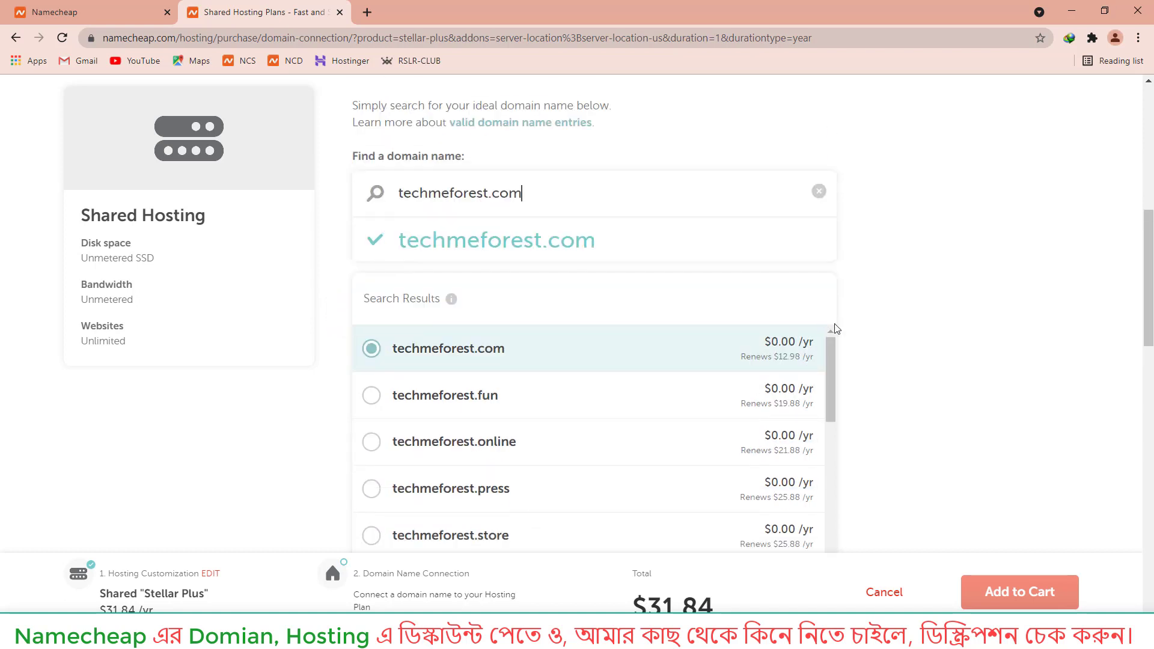
left_click_drag(829, 360, 831, 513)
scroll(928, 377, "down", 2)
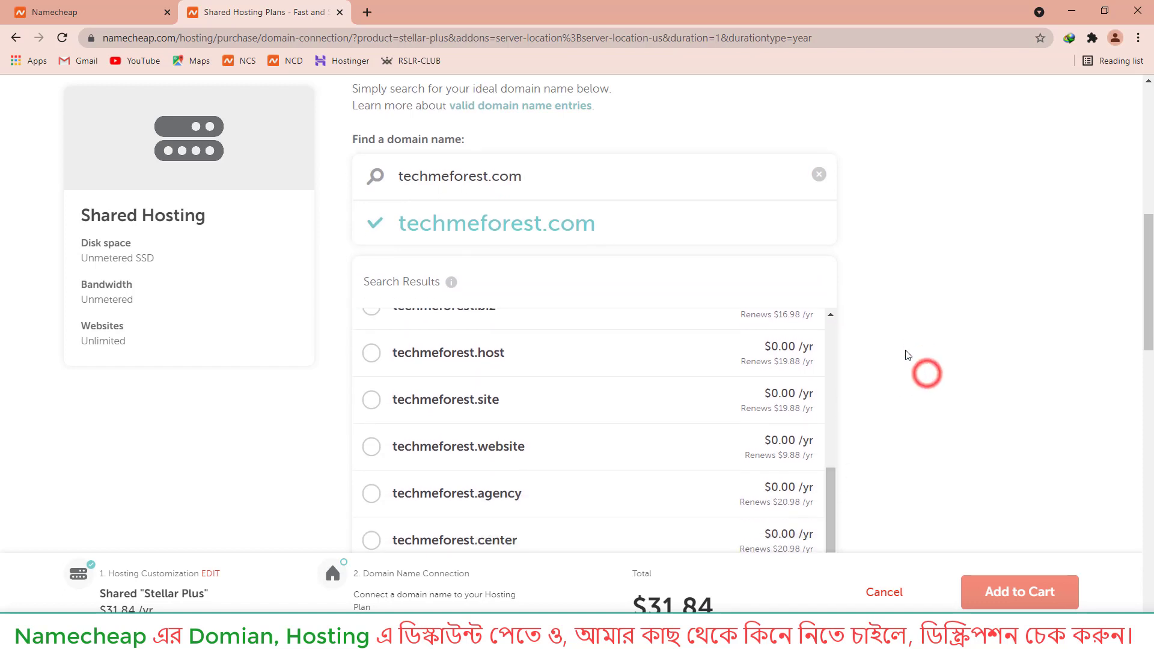
left_click_drag(832, 369, 837, 218)
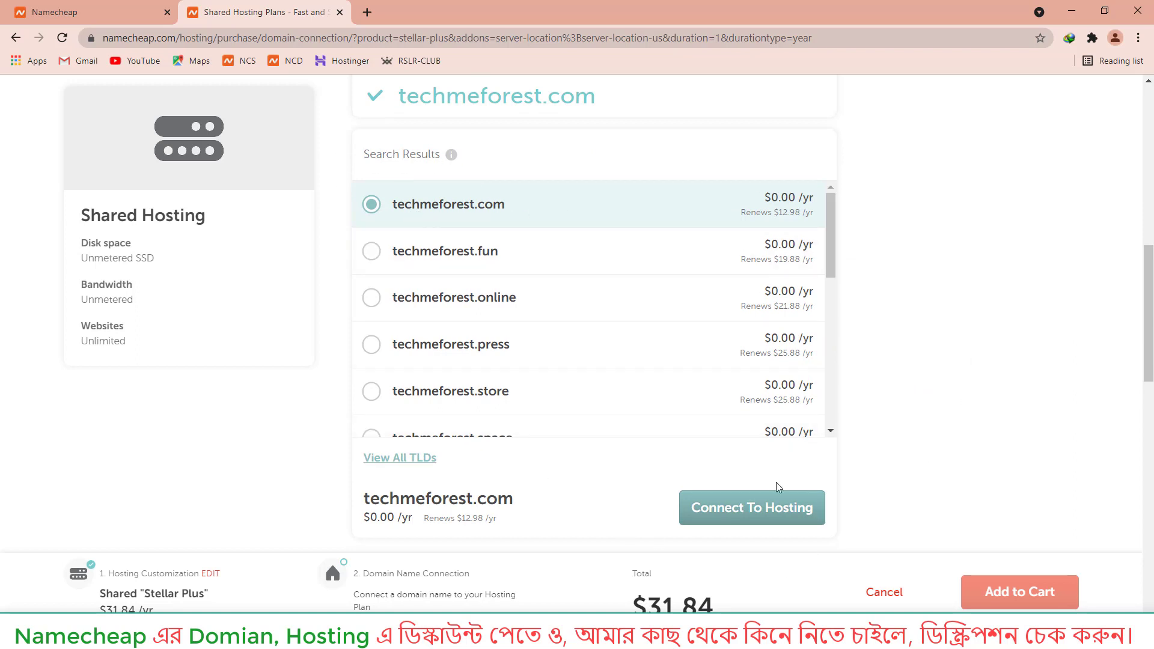
left_click(764, 517)
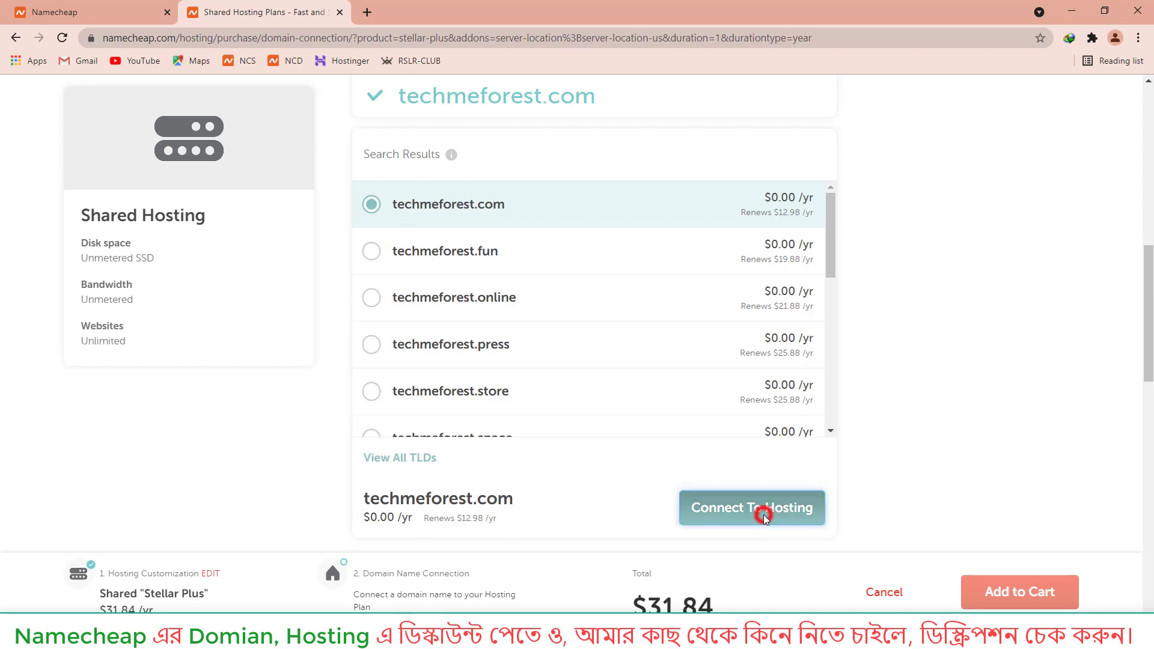
scroll(611, 450, "up", 4)
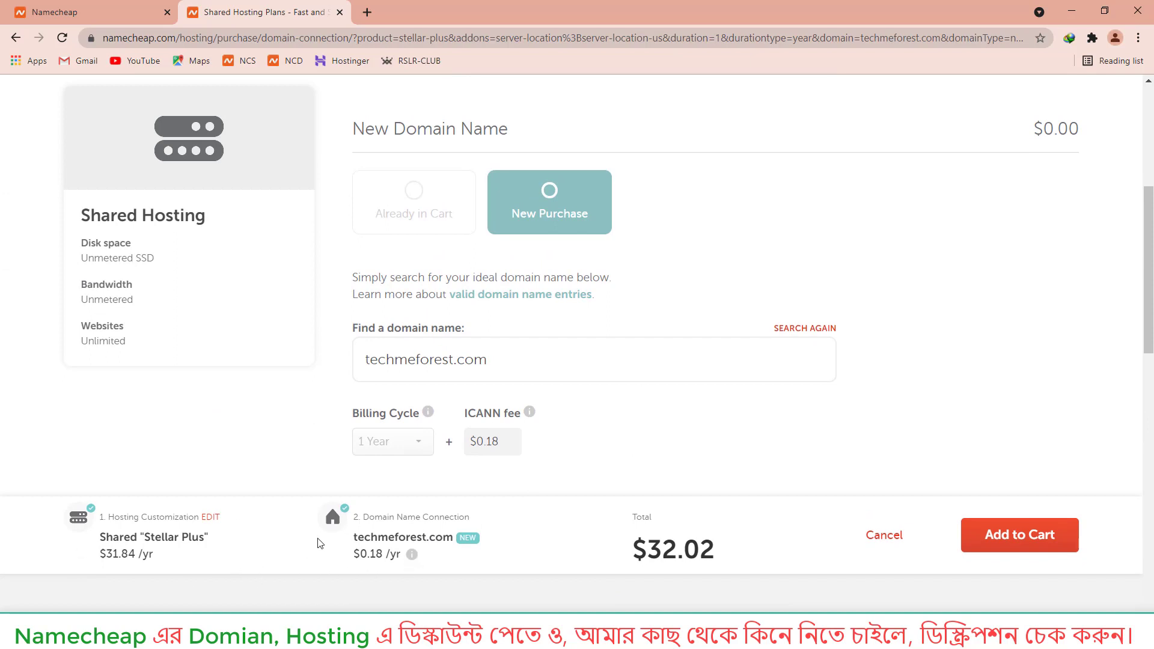
Check the order summary and add the Stellar Plus hosting with the techmeforest.com domain to the cart.
left_click_drag(60, 508, 239, 566)
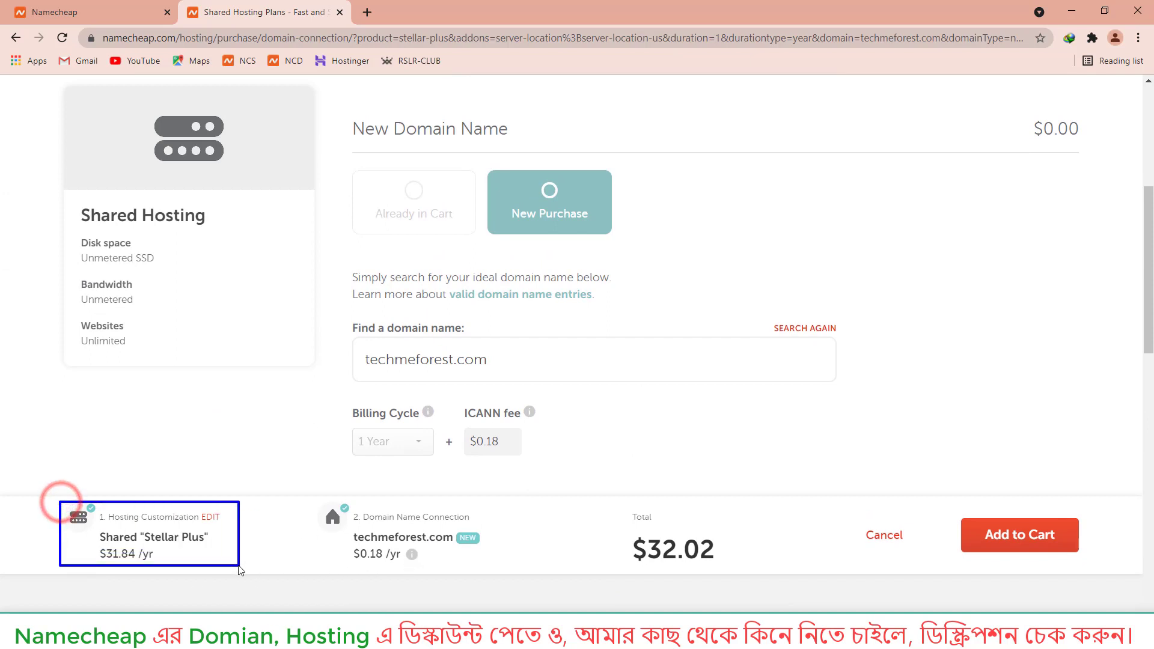
left_click_drag(310, 503, 494, 574)
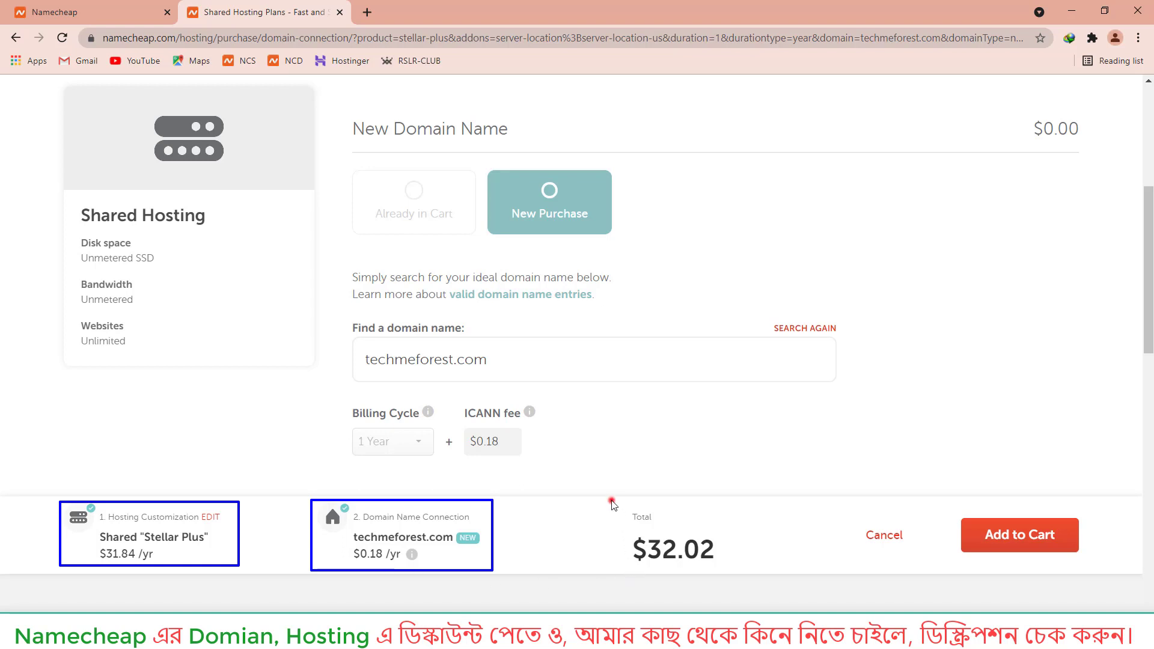
left_click_drag(610, 499, 738, 571)
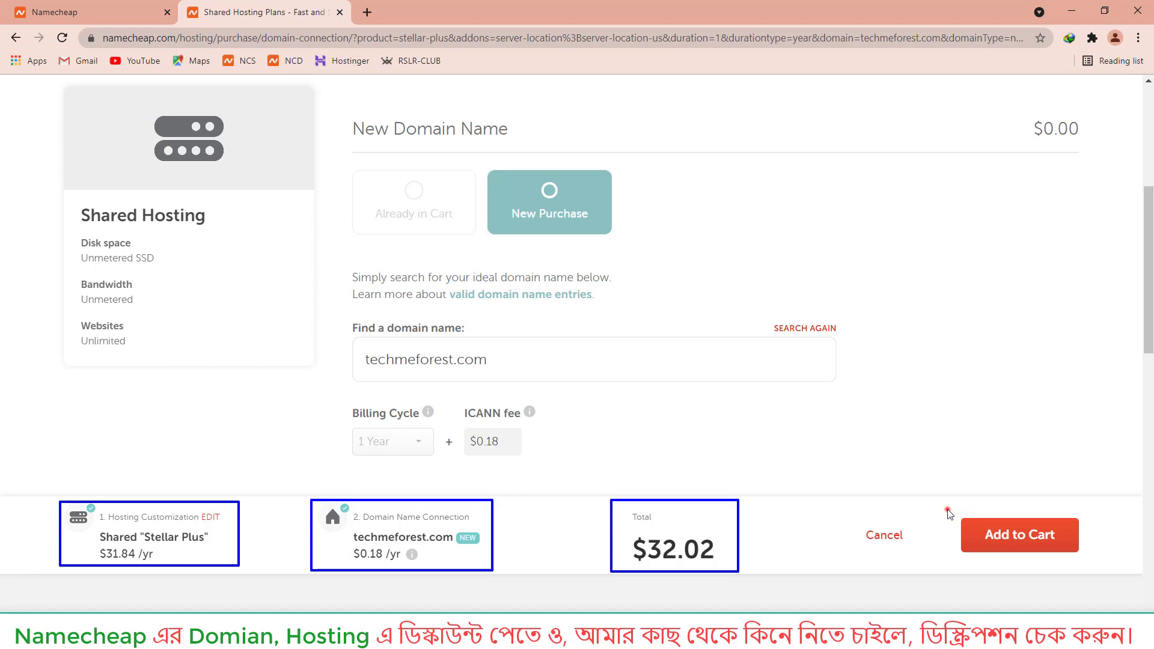
left_click_drag(948, 510, 1089, 561)
left_click(1036, 538)
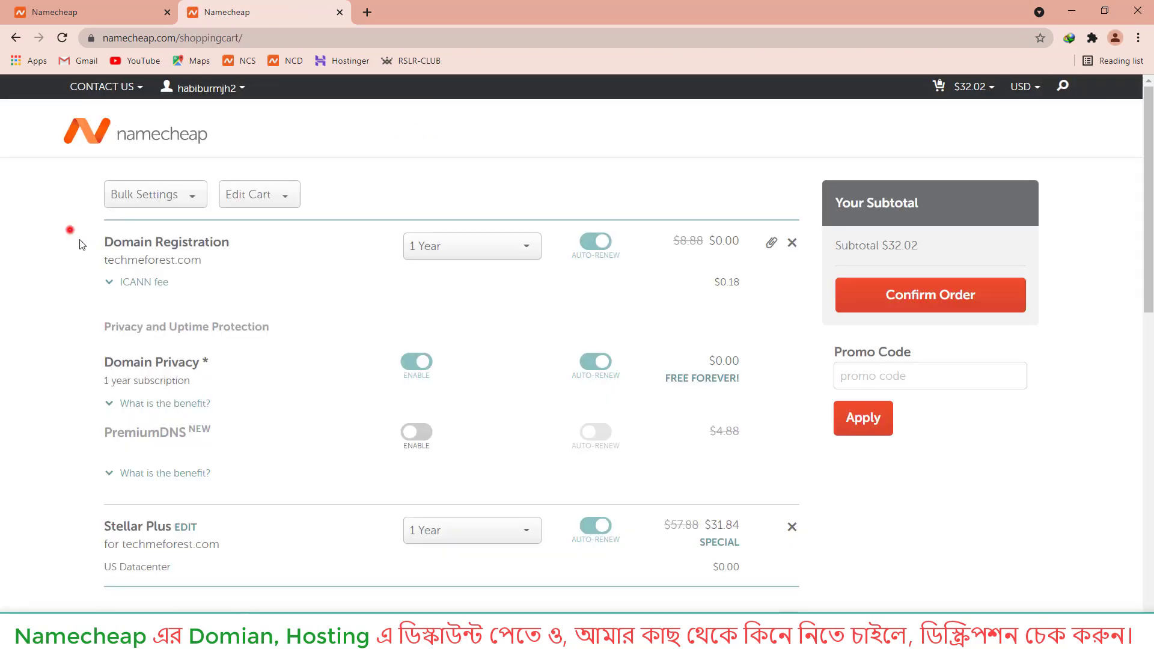
Check the domain registration, Stellar Plus hosting and subtotal in the shopping cart, and confirm the order.
left_click_drag(70, 230, 247, 296)
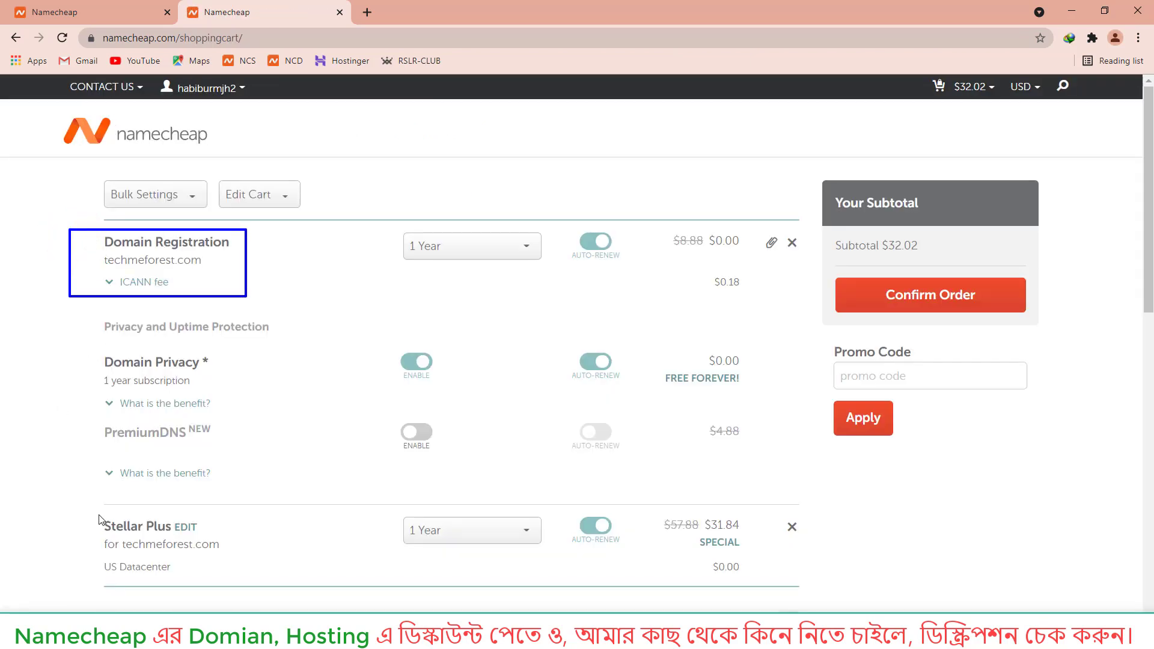
left_click_drag(84, 504, 268, 587)
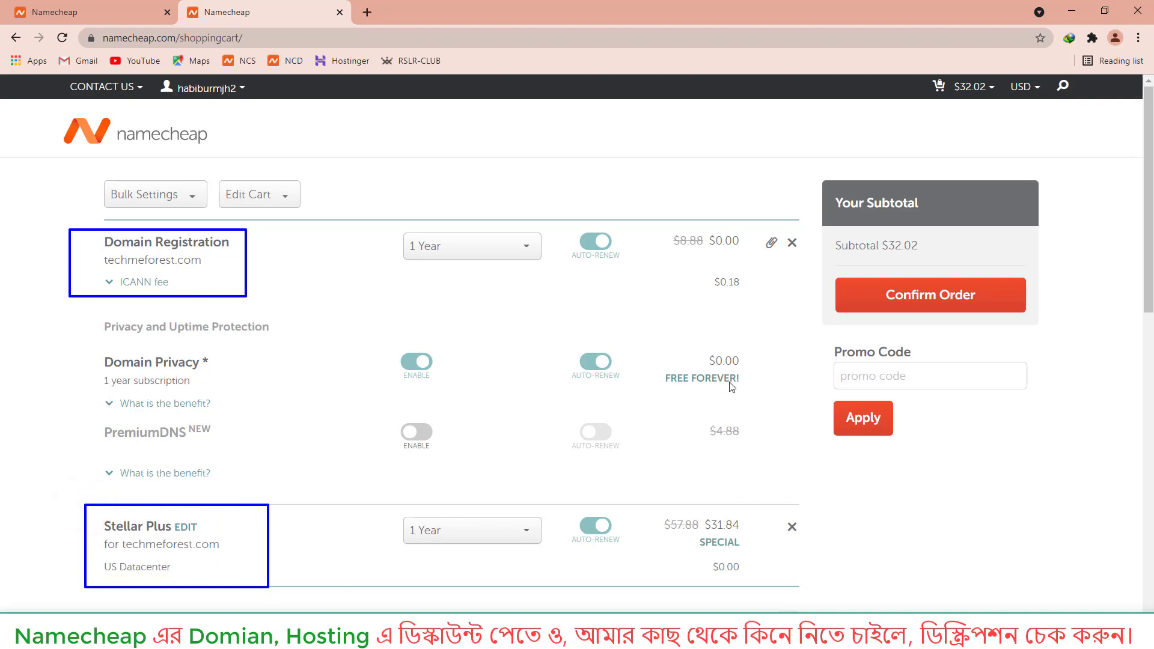
mouse_move(660, 227)
left_mouse_down()
mouse_move(707, 289)
mouse_move(750, 298)
left_mouse_up()
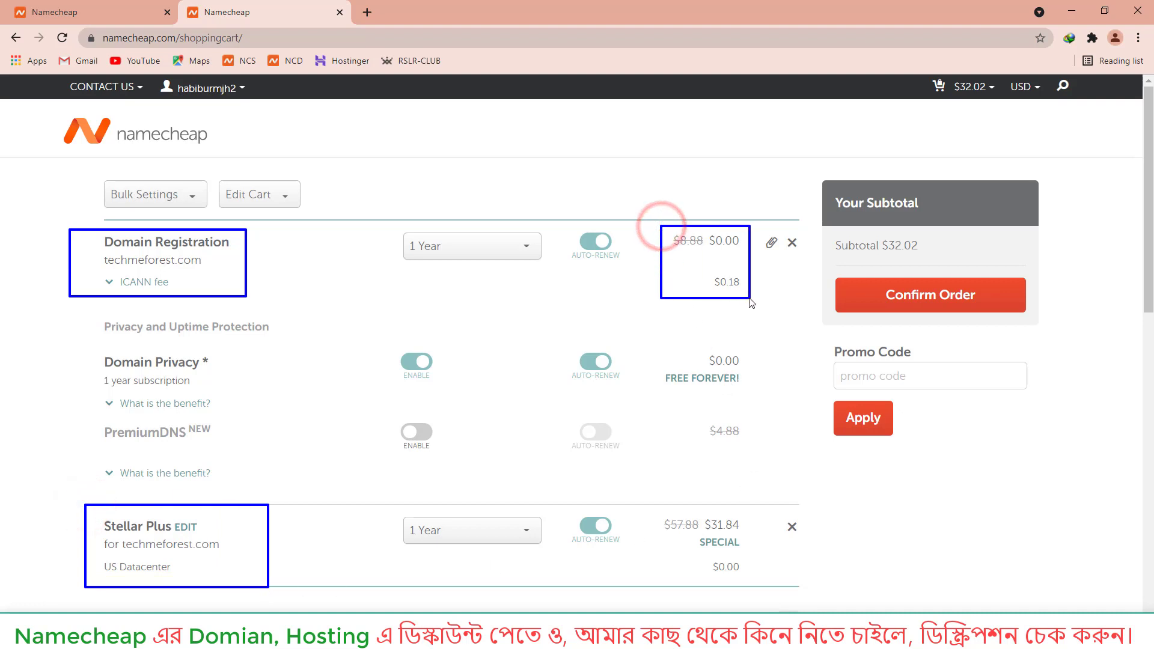
mouse_move(649, 506)
left_mouse_down()
mouse_move(742, 561)
mouse_move(753, 586)
mouse_move(748, 575)
left_mouse_up()
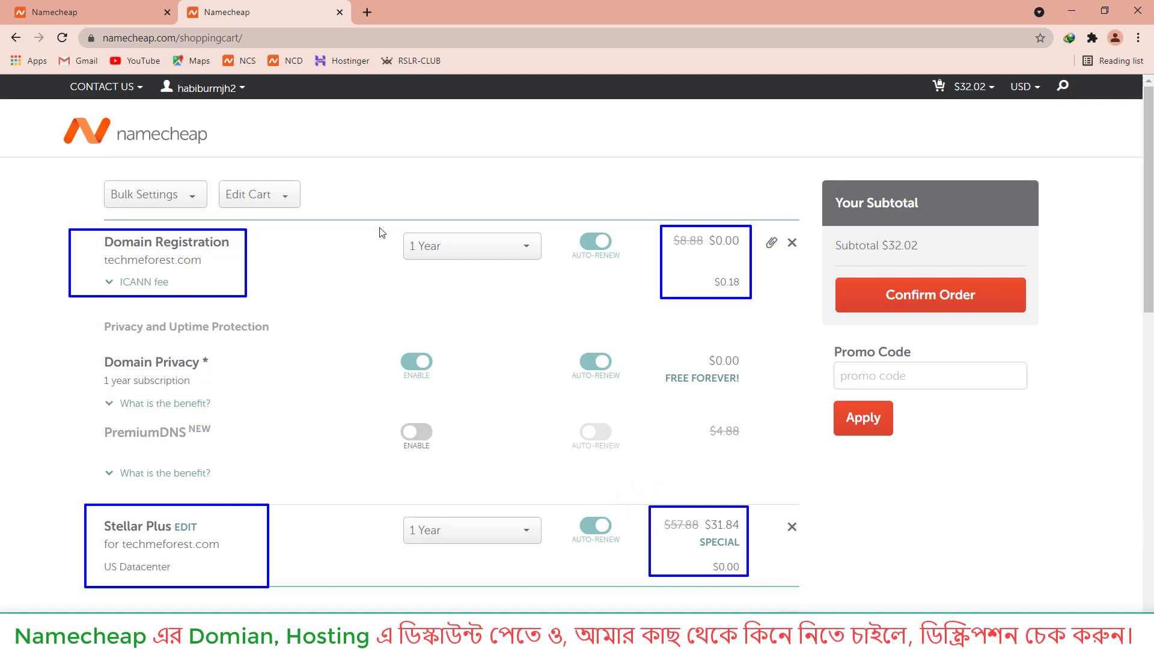
mouse_move(823, 186)
left_mouse_down()
mouse_move(943, 240)
mouse_move(936, 229)
left_mouse_up()
left_click_drag(856, 250, 932, 261)
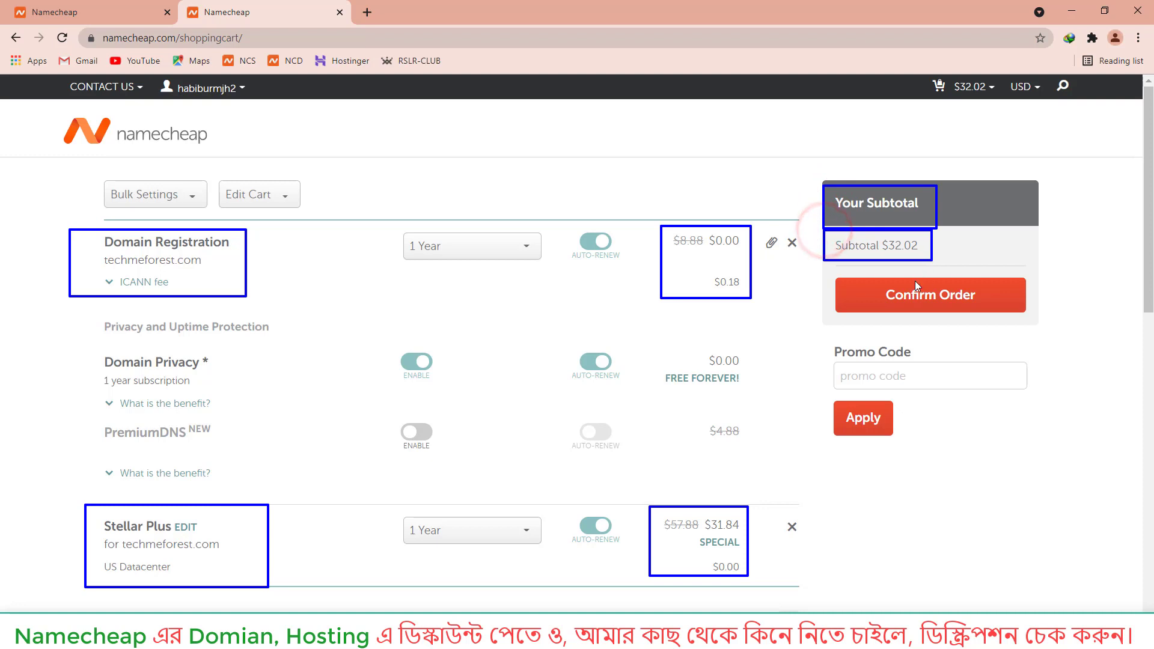
left_click_drag(859, 279, 986, 317)
key("Escape")
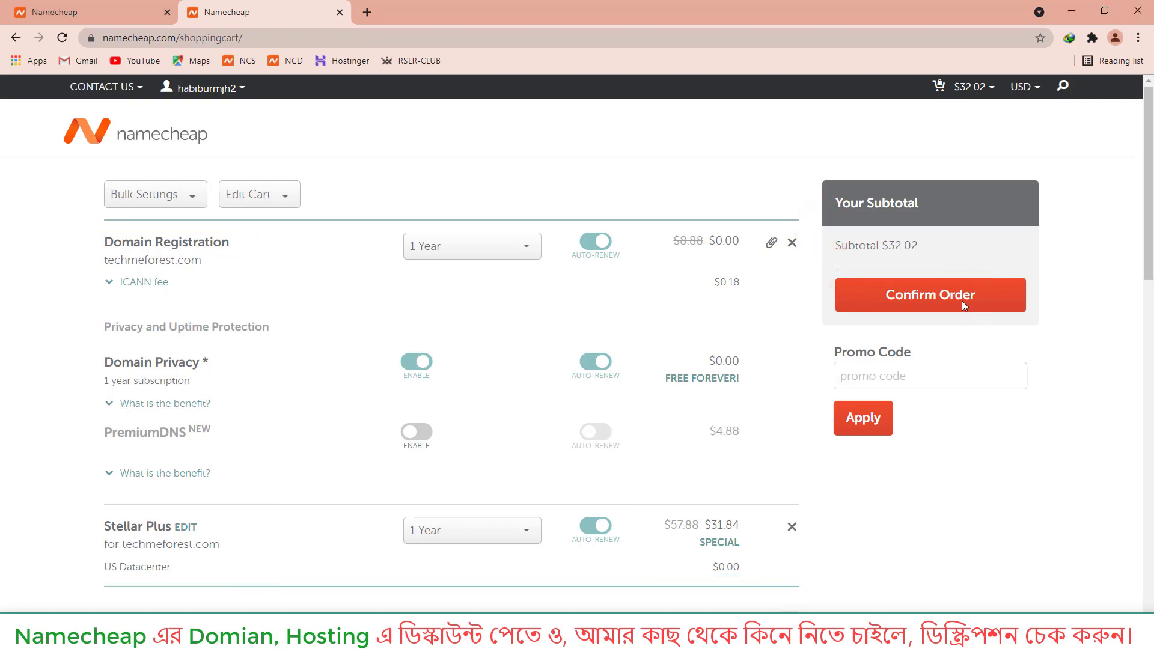
left_click(960, 298)
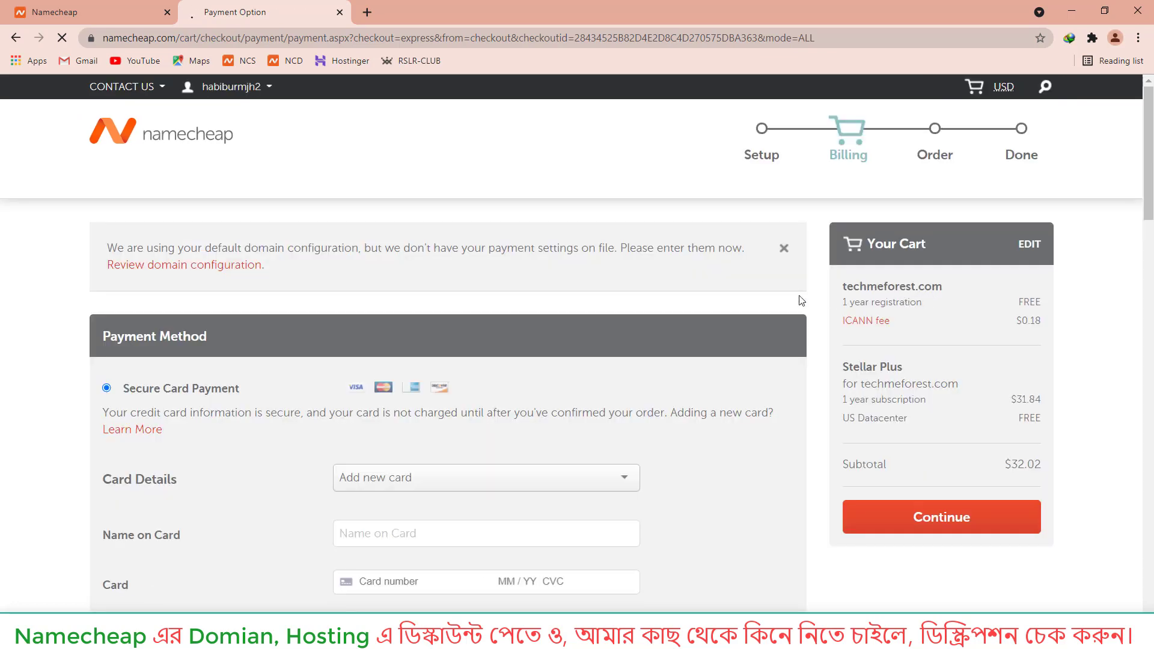
Examine the payment methods offered at checkout: Secure Card Payment, Paypal and Account Funds.
scroll(572, 337, "down", 2)
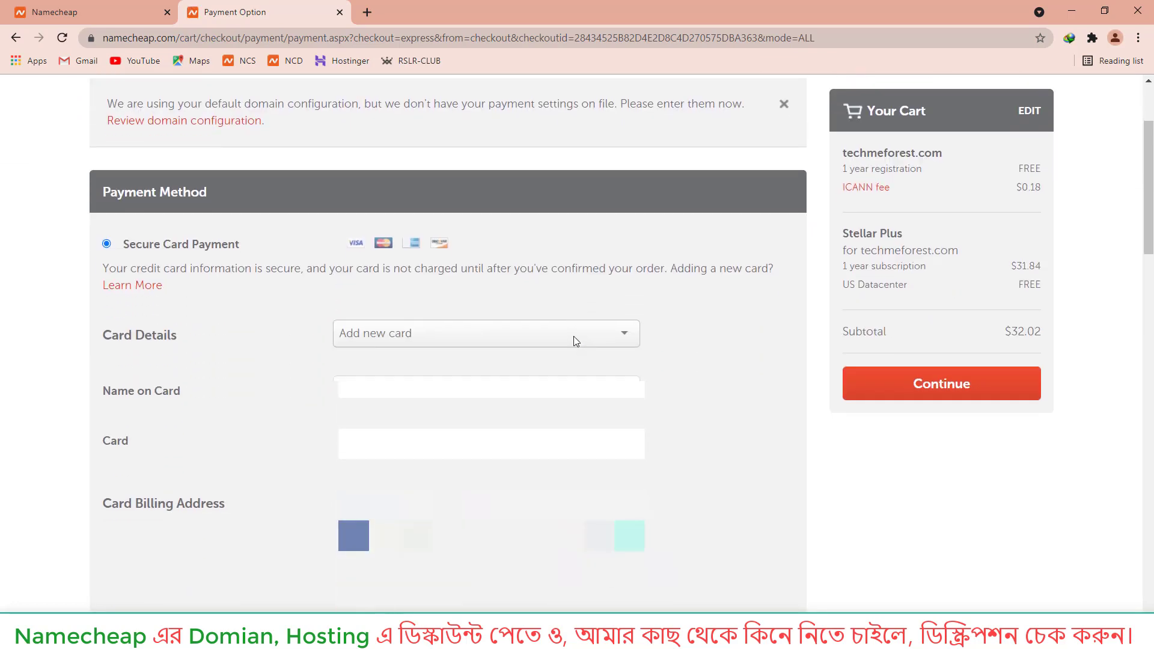
scroll(487, 306, "down", 1)
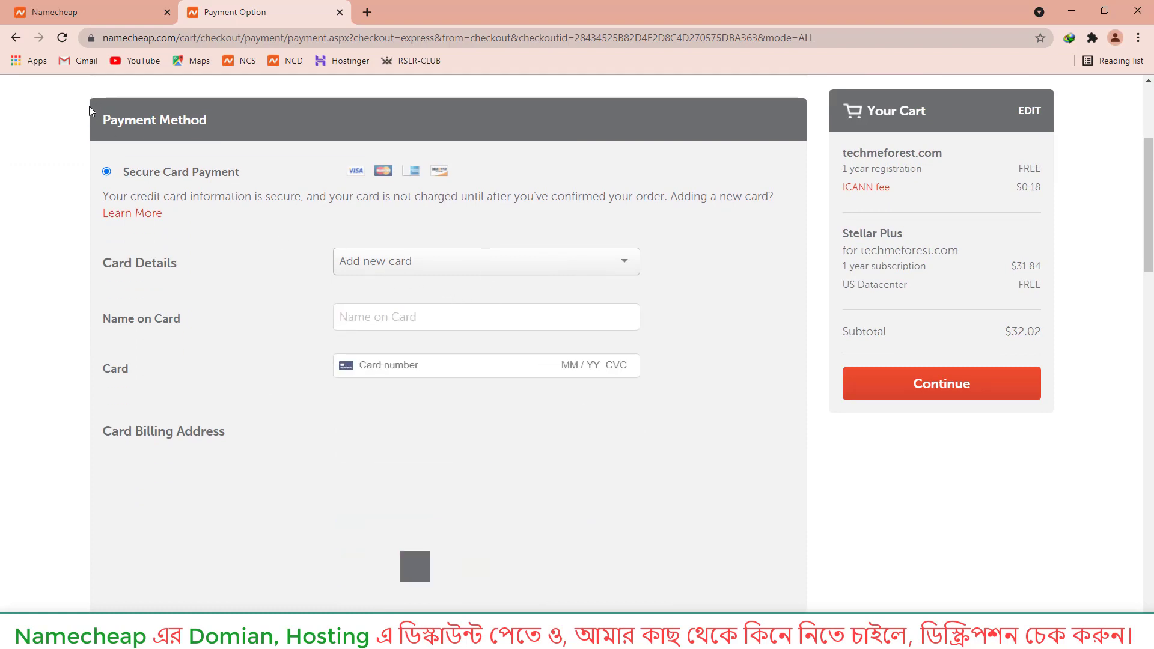
left_click_drag(89, 106, 241, 140)
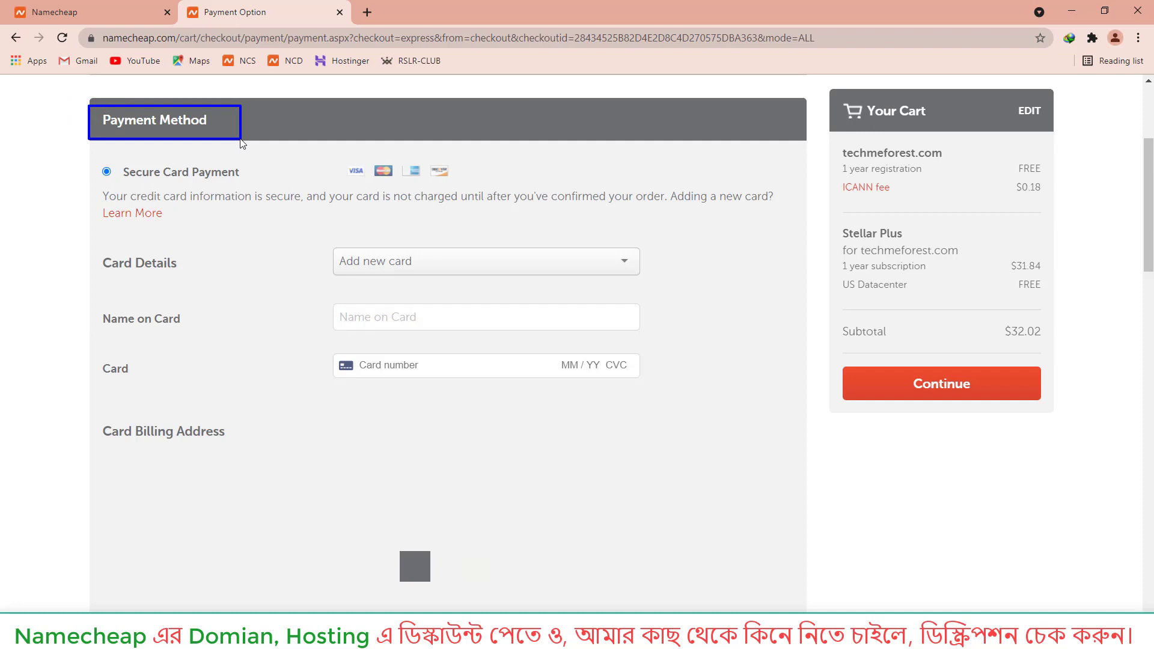
scroll(544, 245, "down", 1)
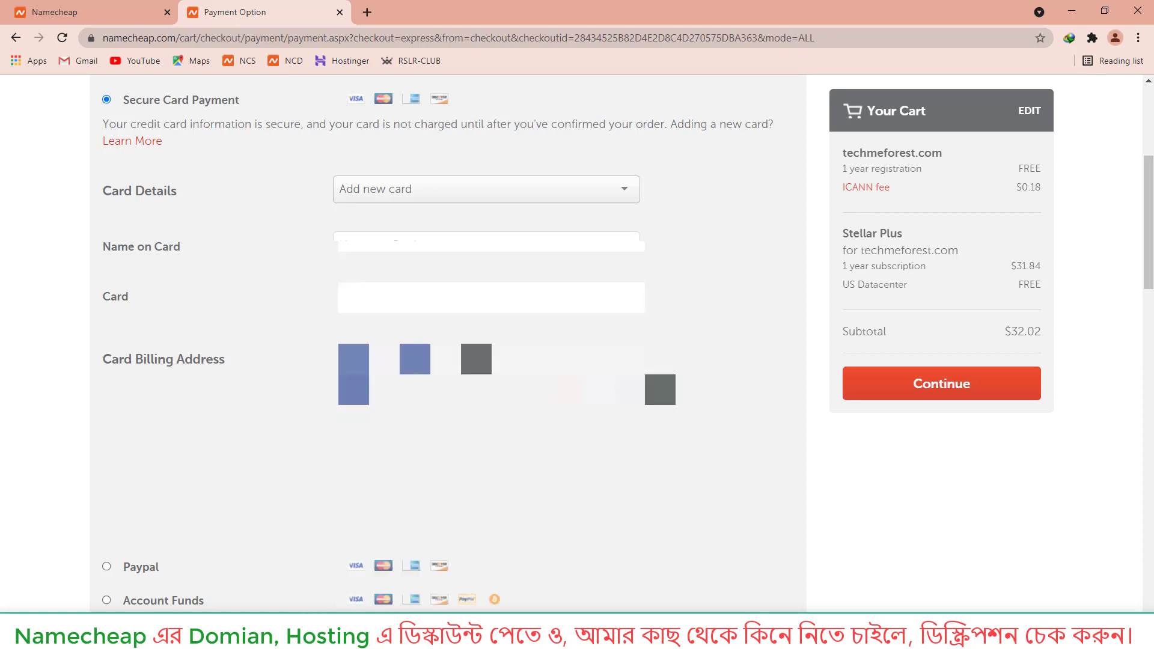
scroll(318, 474, "down", 2)
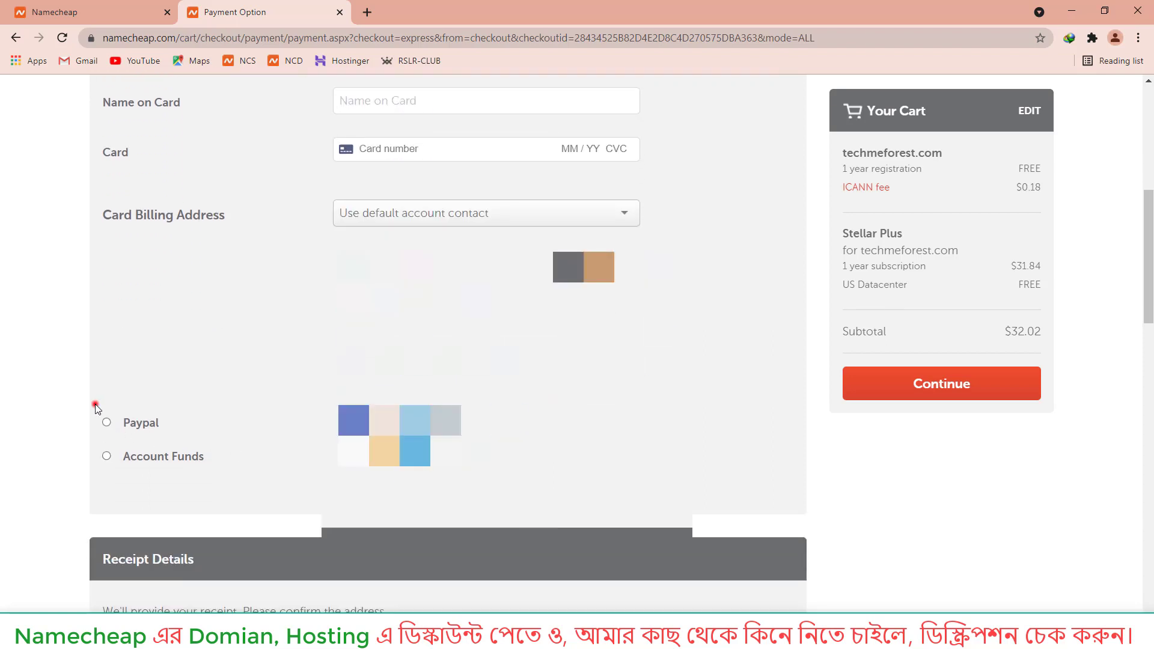
mouse_move(94, 403)
left_mouse_down()
mouse_move(216, 440)
mouse_move(224, 474)
left_mouse_up()
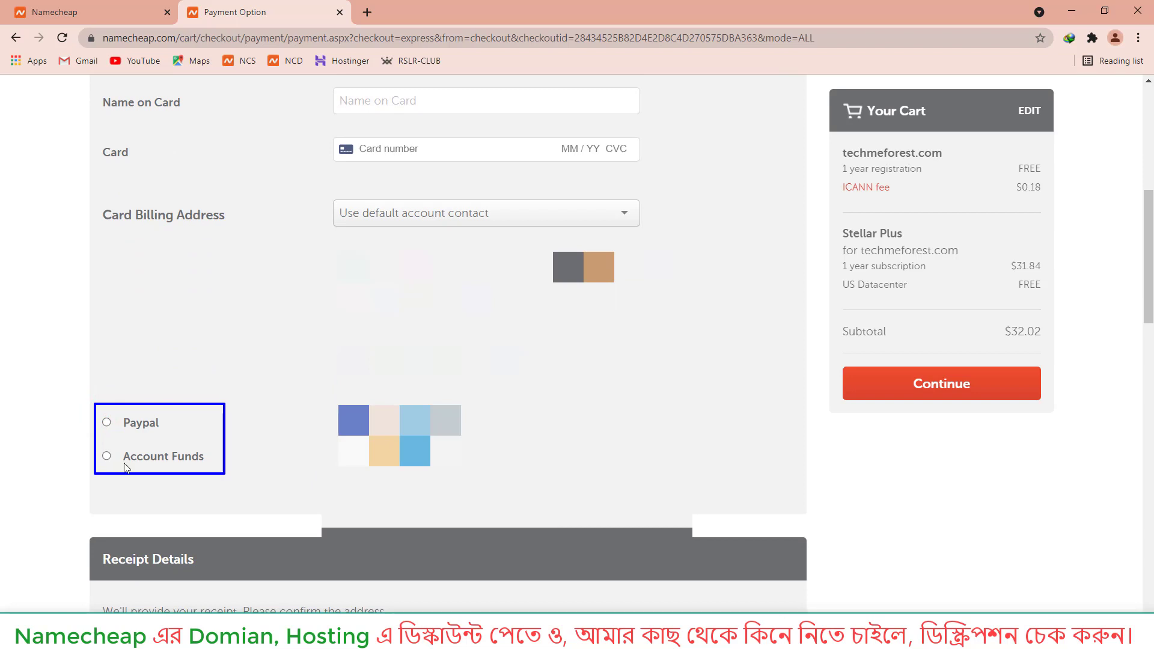
left_click_drag(96, 447, 212, 473)
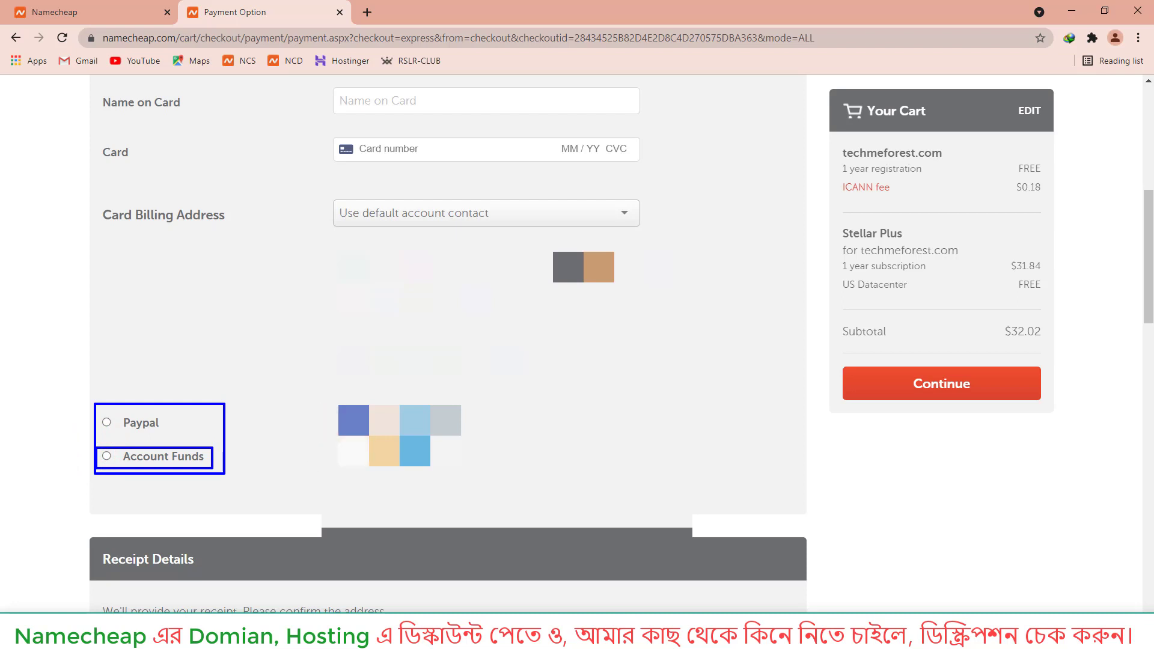
key("Escape")
Continue the checkout from the Secure Card Payment details to the order review.
scroll(448, 343, "up", 4)
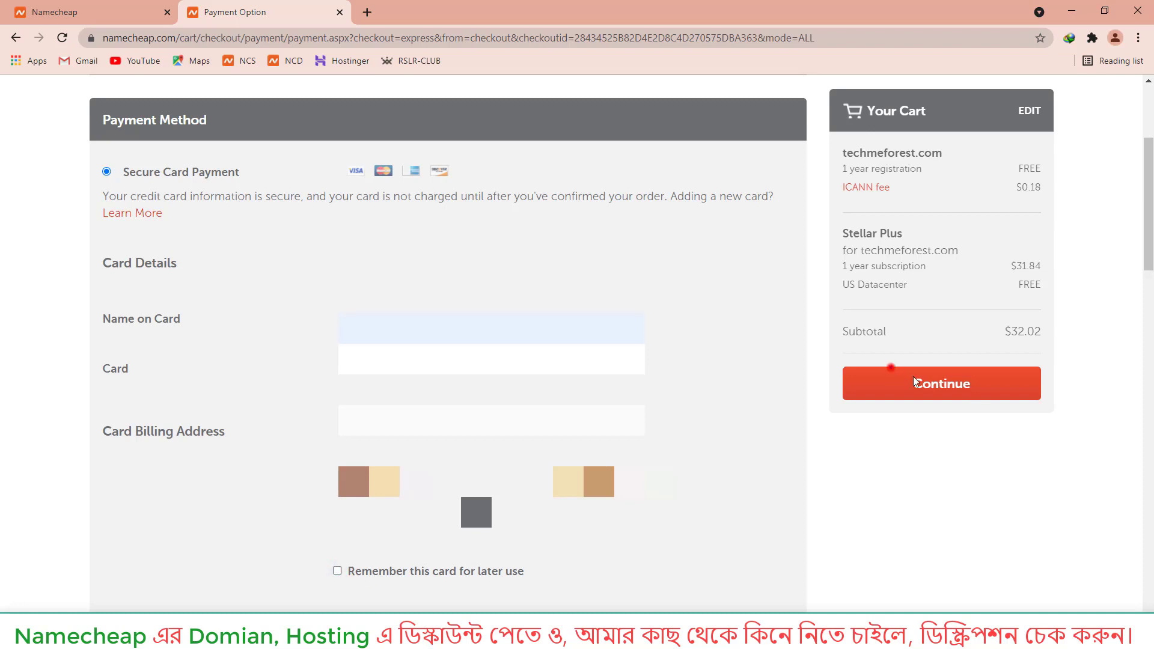
left_click(892, 367)
left_click(955, 385)
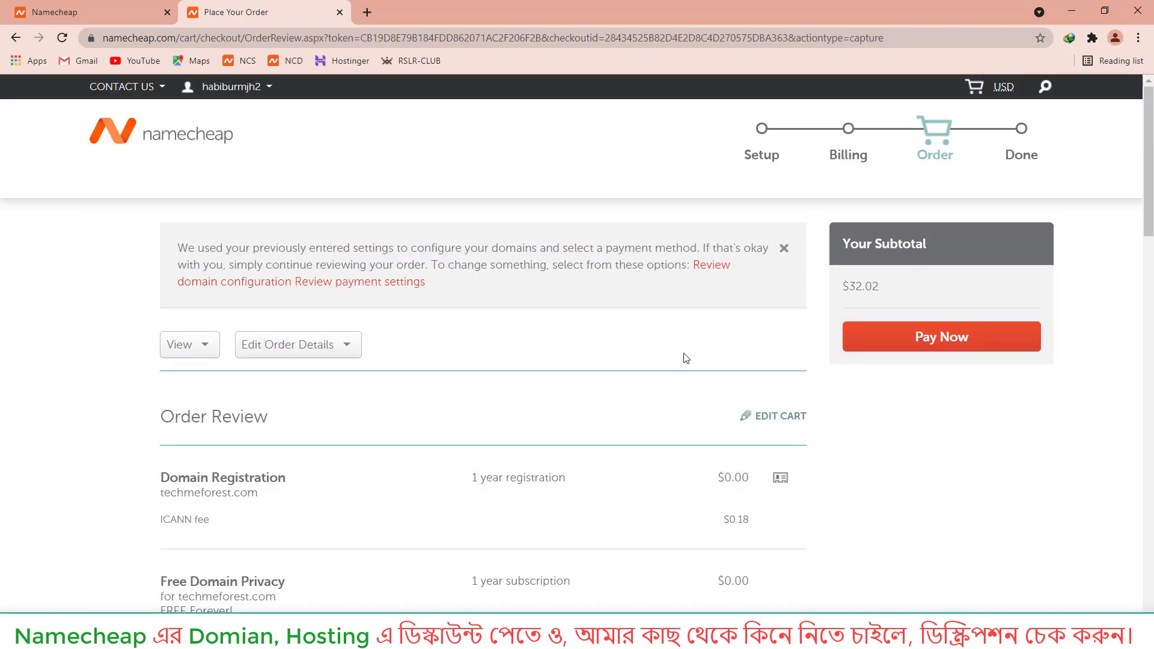
Examine the order review: the techmeforest.com domain registration, Free Domain Privacy, Stellar Plus hosting, their prices and the subtotal.
scroll(686, 358, "down", 5)
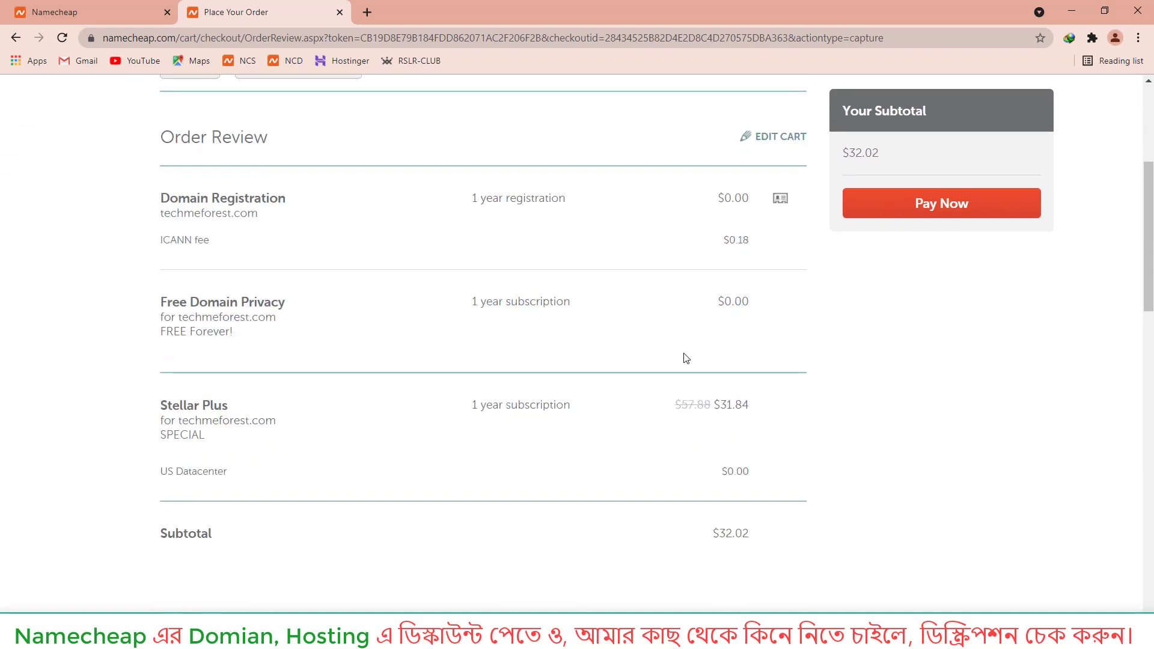
left_click_drag(150, 108, 275, 147)
left_click_drag(129, 176, 299, 249)
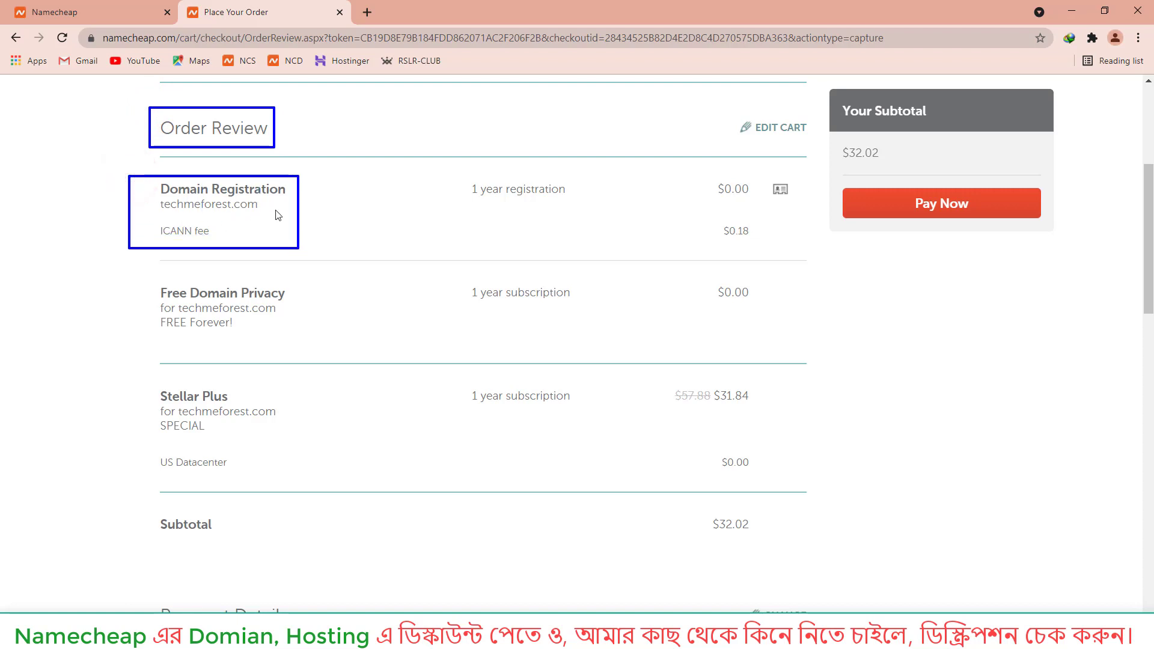
left_click_drag(678, 170, 756, 257)
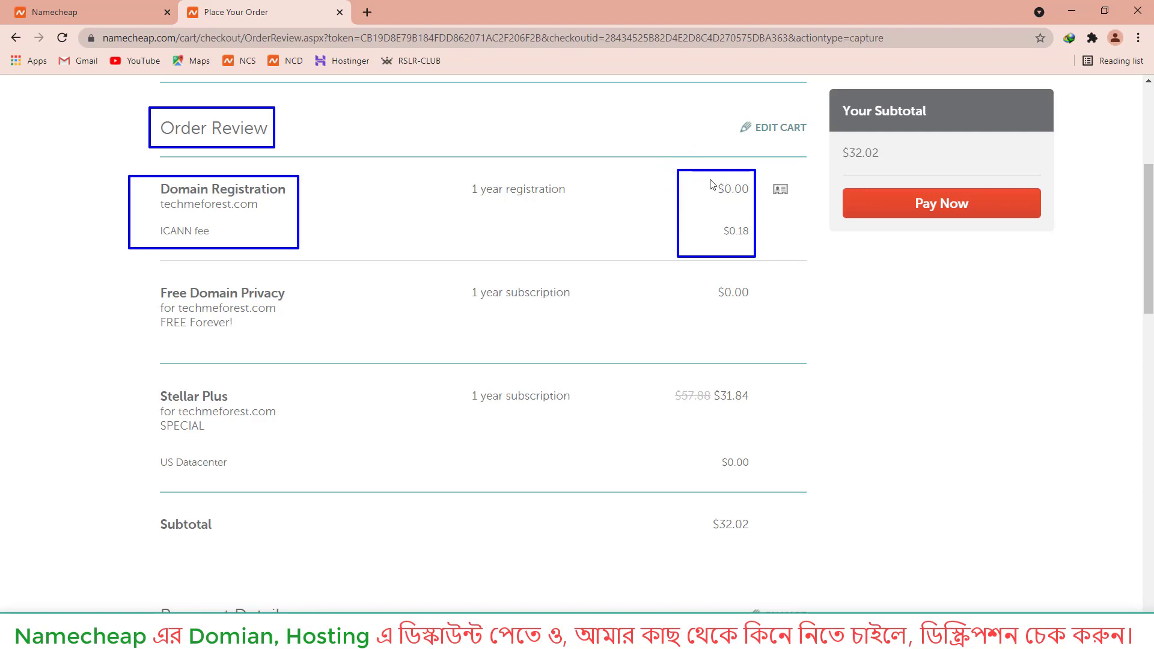
left_click_drag(705, 179, 757, 204)
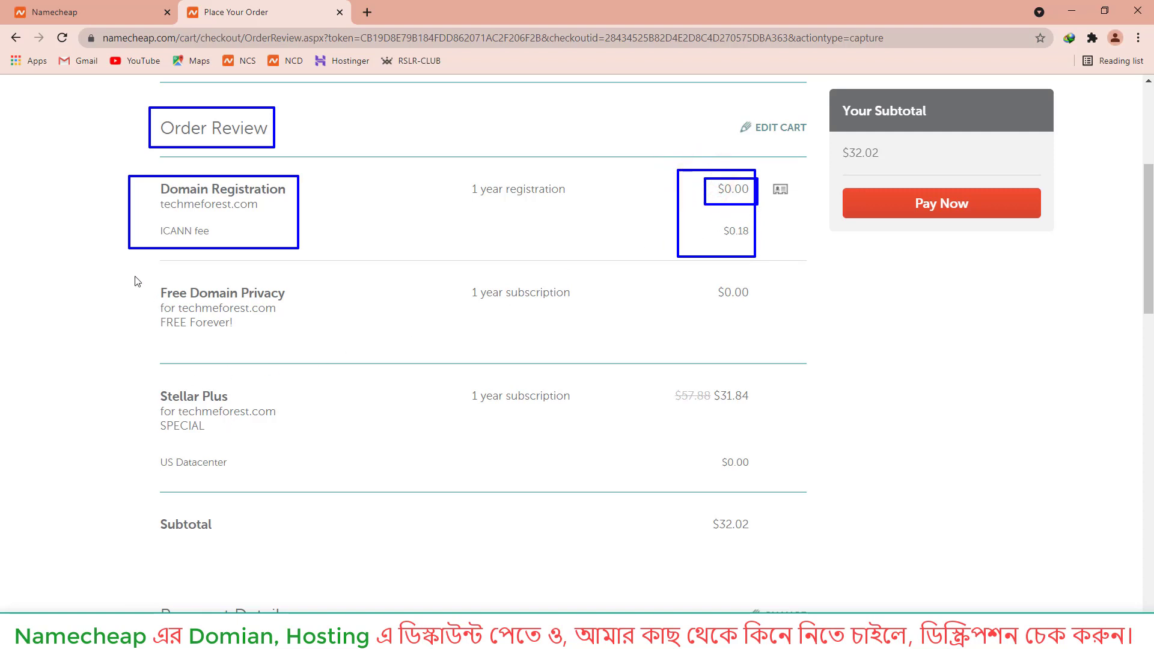
left_click_drag(134, 276, 313, 340)
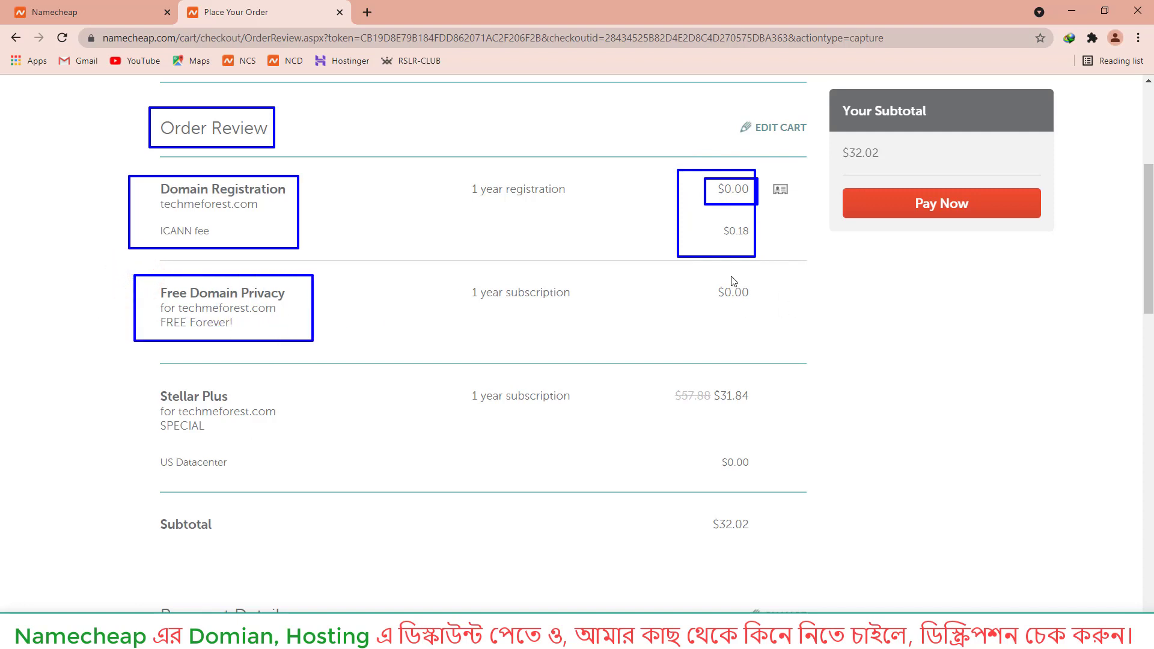
left_click_drag(702, 279, 759, 317)
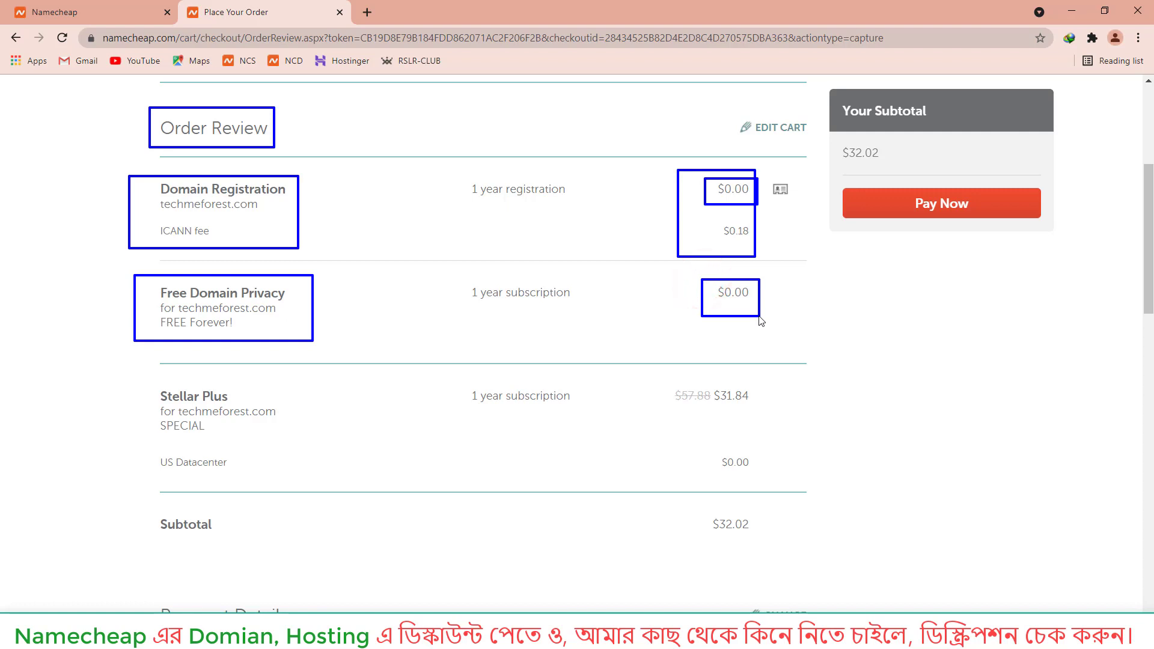
left_click_drag(151, 312, 234, 340)
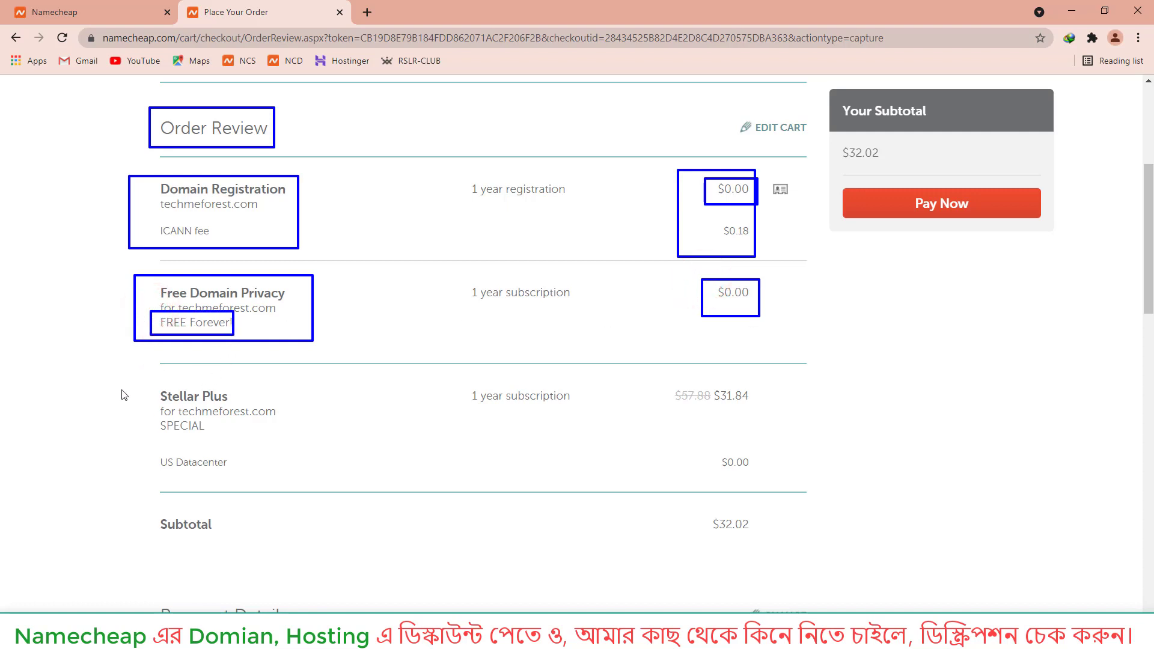
left_click_drag(129, 371, 289, 479)
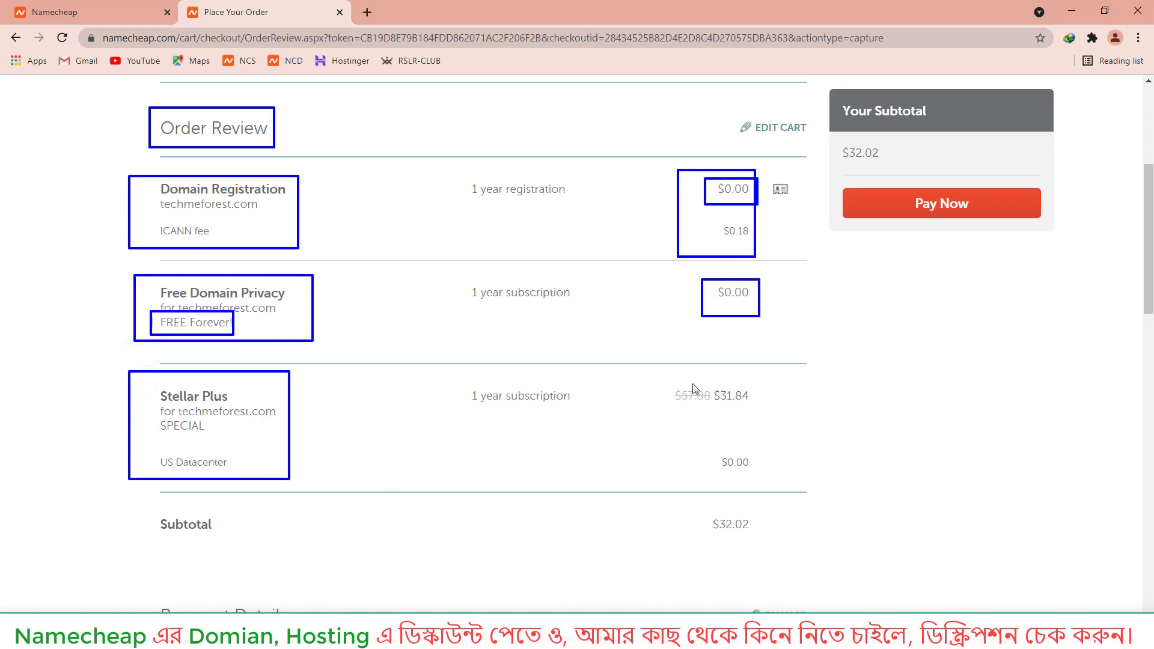
mouse_move(653, 376)
left_mouse_down()
mouse_move(673, 400)
mouse_move(763, 422)
left_mouse_up()
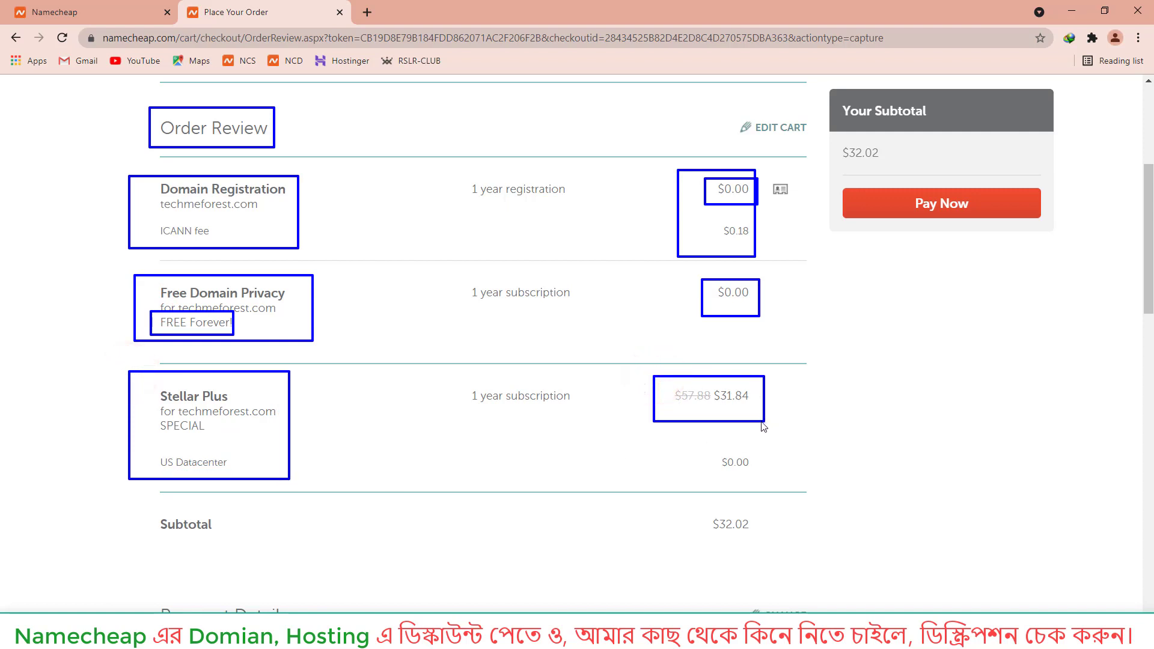
left_click_drag(149, 506, 247, 536)
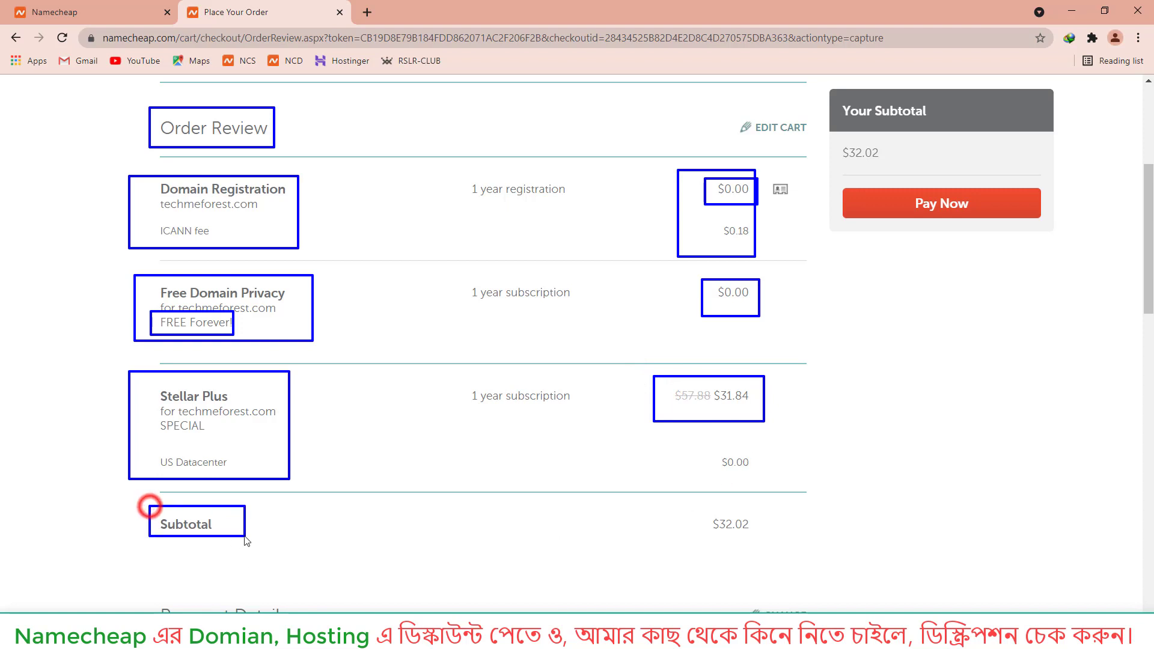
left_click_drag(679, 506, 767, 538)
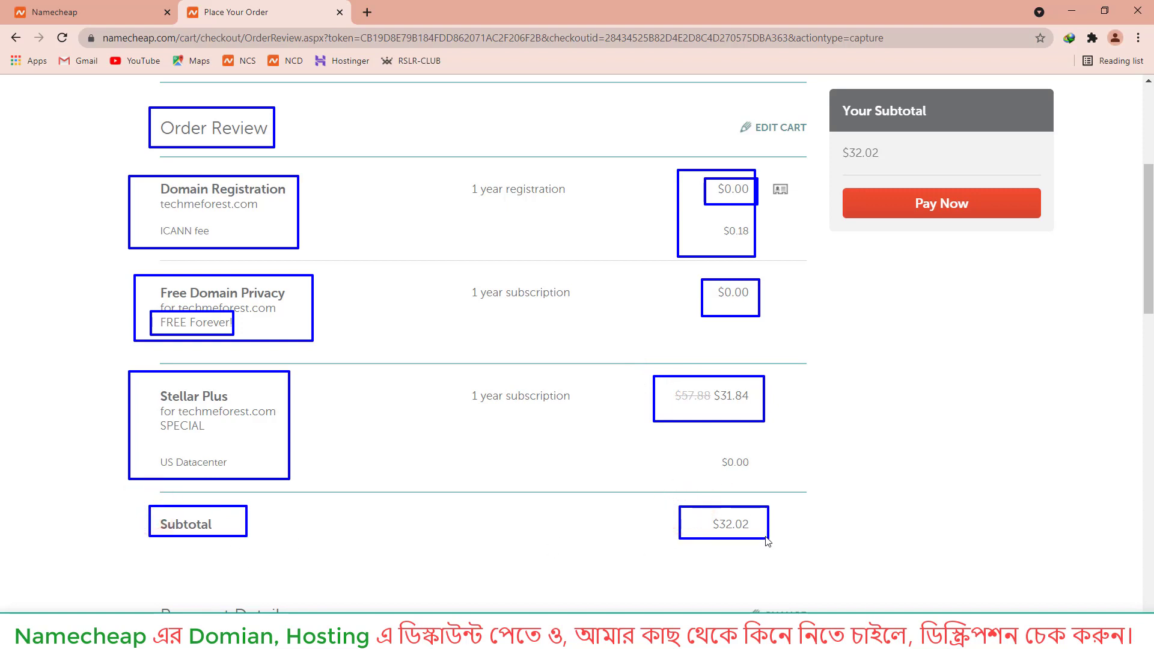
Agree to all Namecheap's Terms of Service and agreements, and pay for the order.
scroll(571, 481, "down", 5)
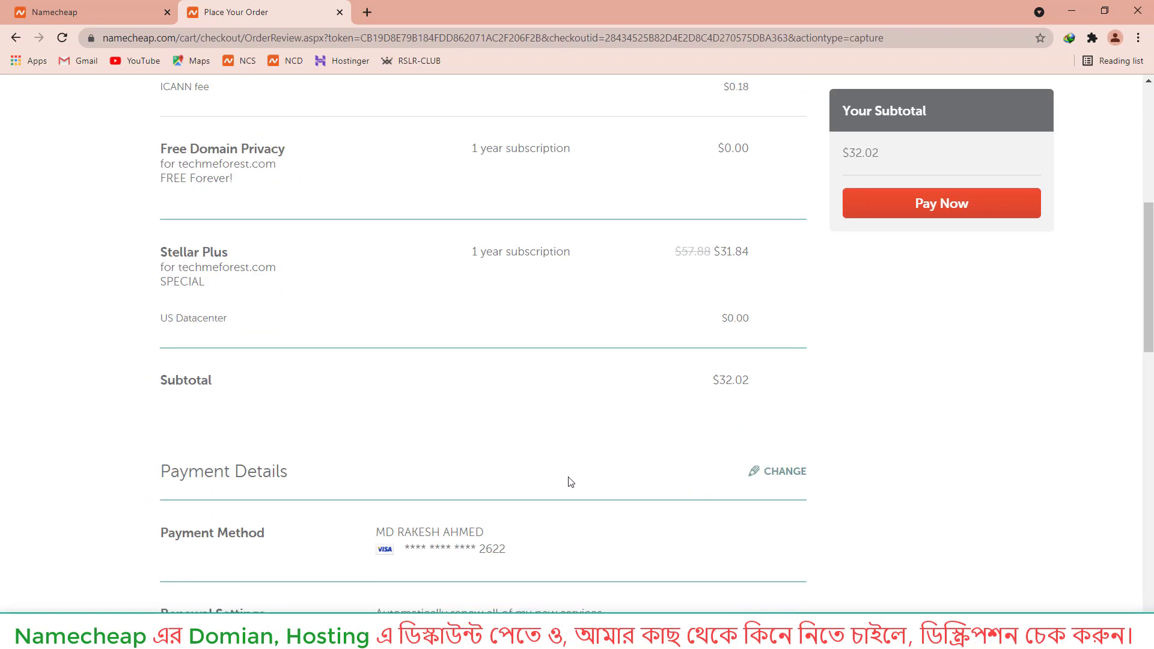
scroll(570, 348, "down", 7)
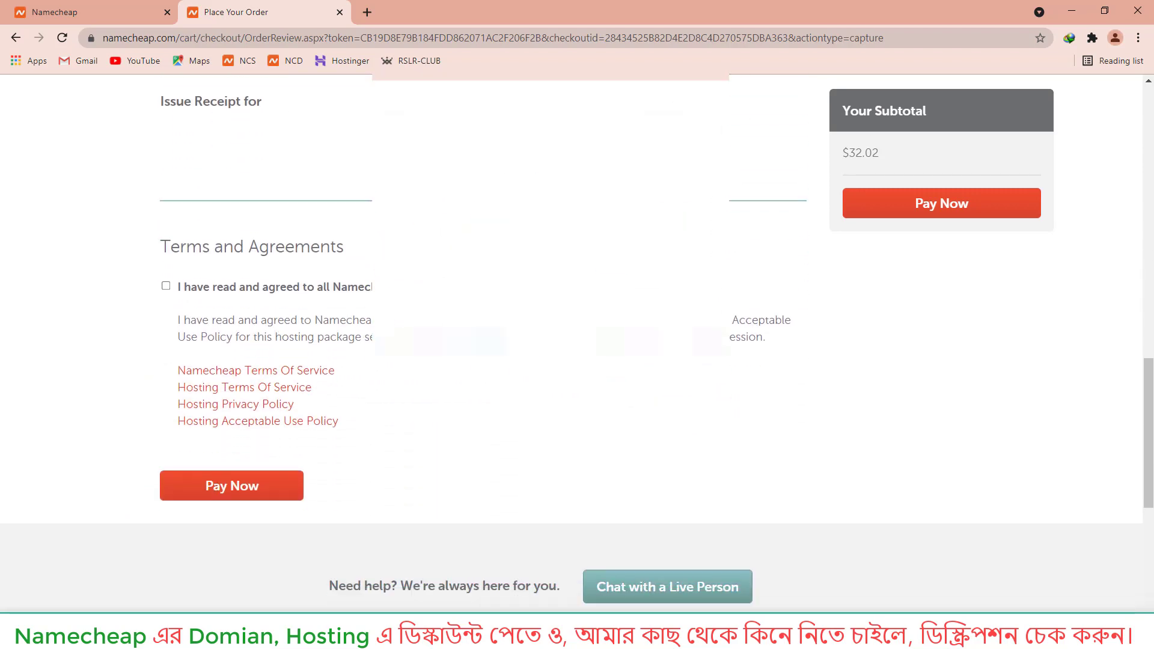
scroll(568, 474, "down", 2)
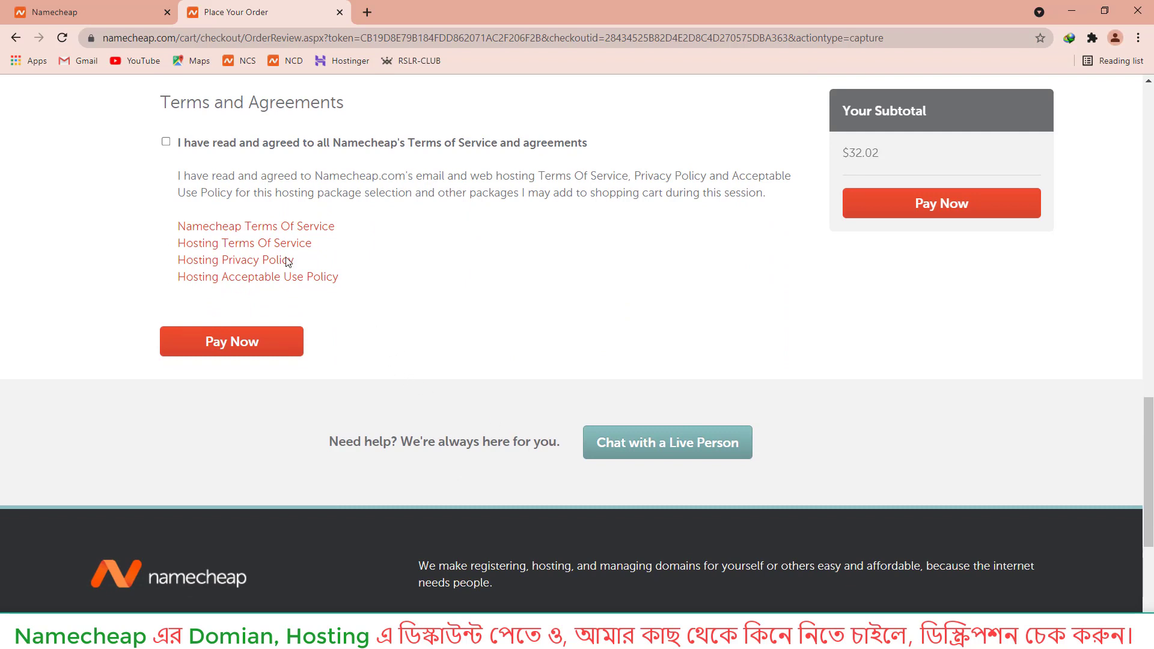
left_click(144, 90)
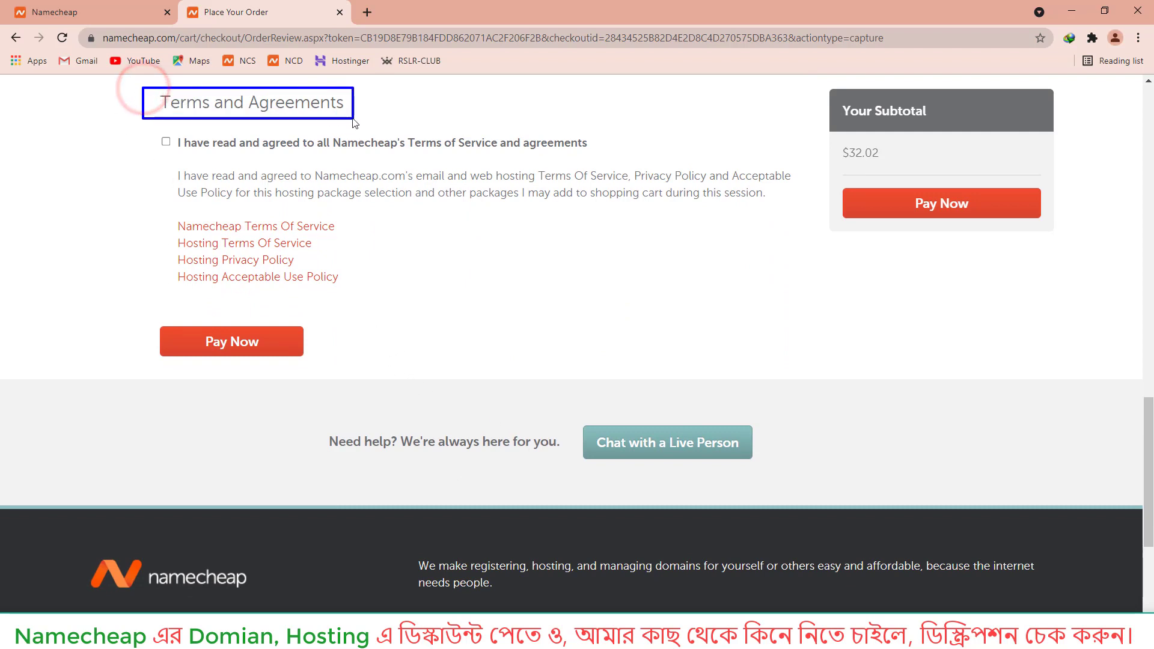
left_click(166, 143)
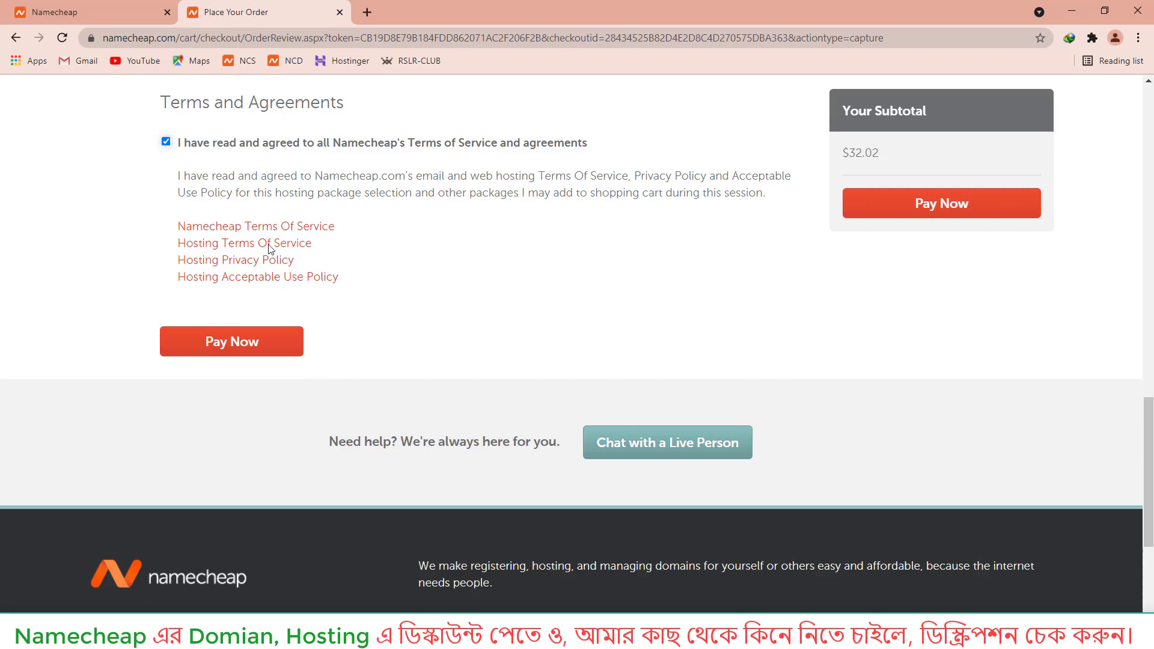
left_click(283, 350)
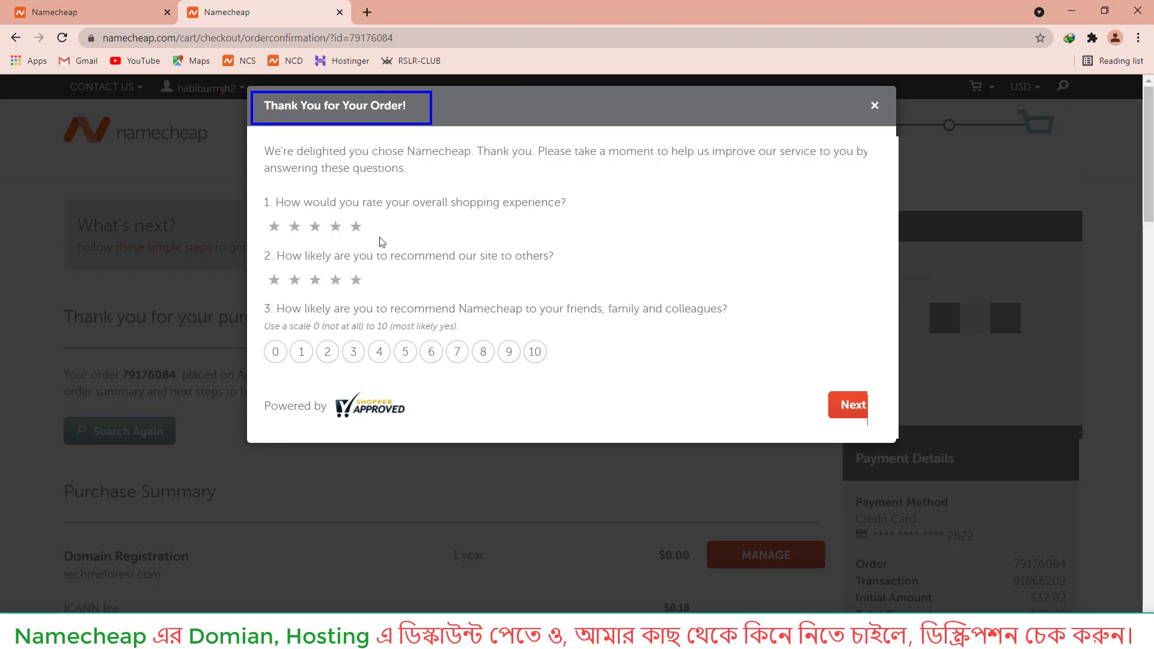
Answer the order survey with five stars for both star questions and 10 for recommending Namecheap, add the comment "Great" and submit it.
left_click(358, 227)
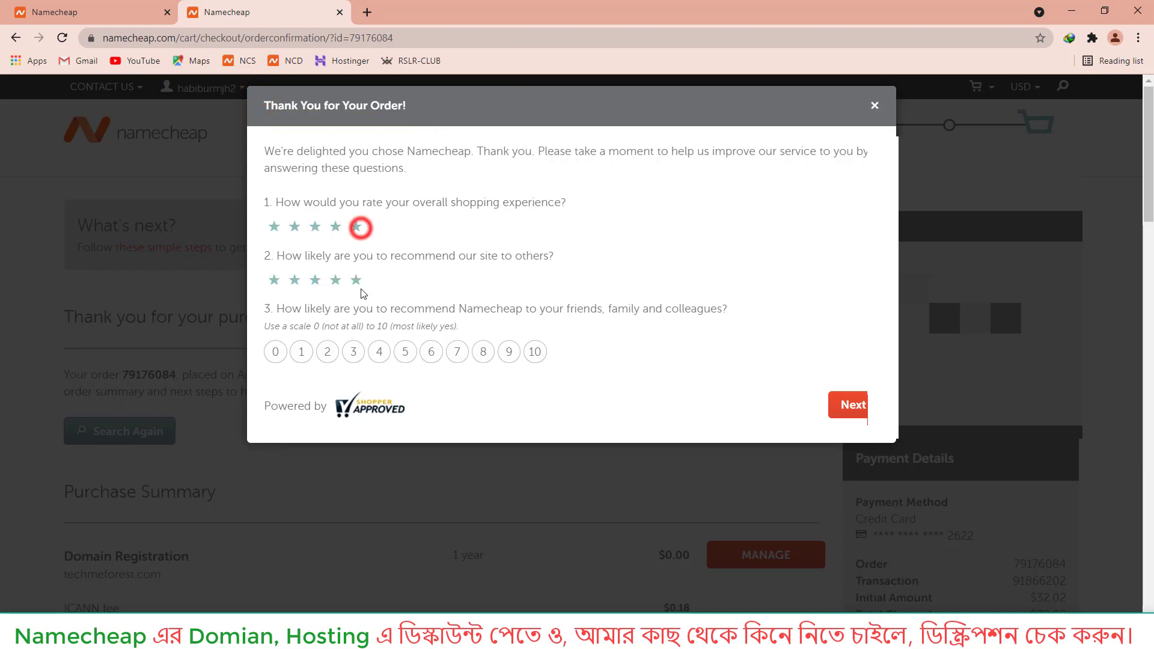
left_click(357, 281)
left_click(535, 352)
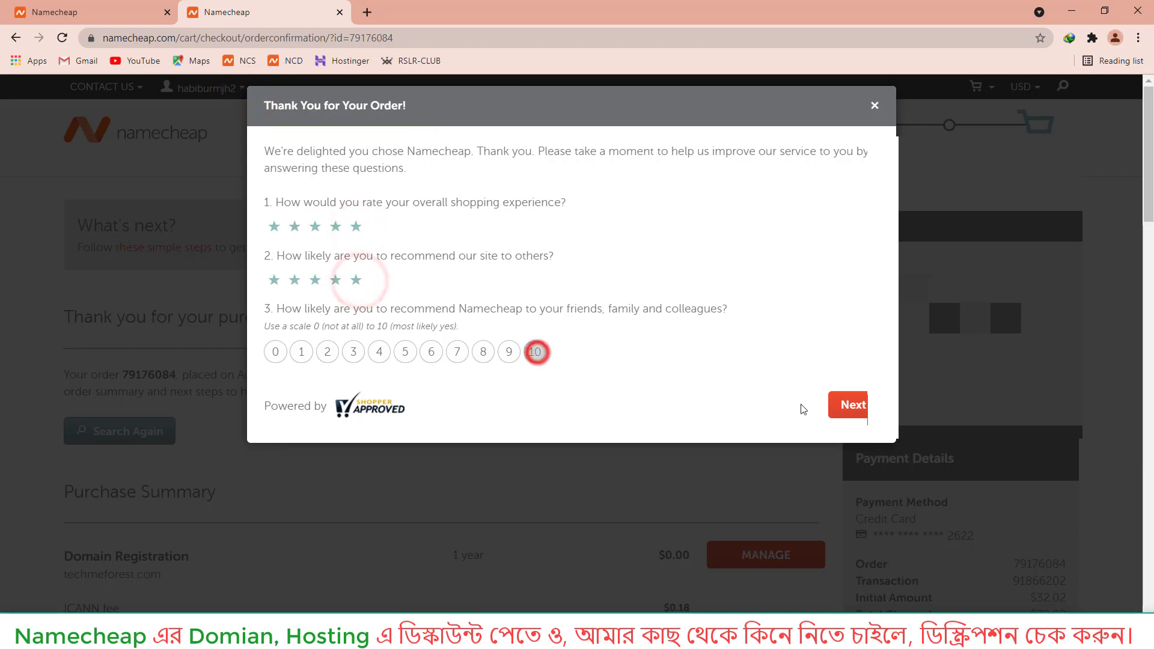
left_click(858, 407)
left_click(509, 215)
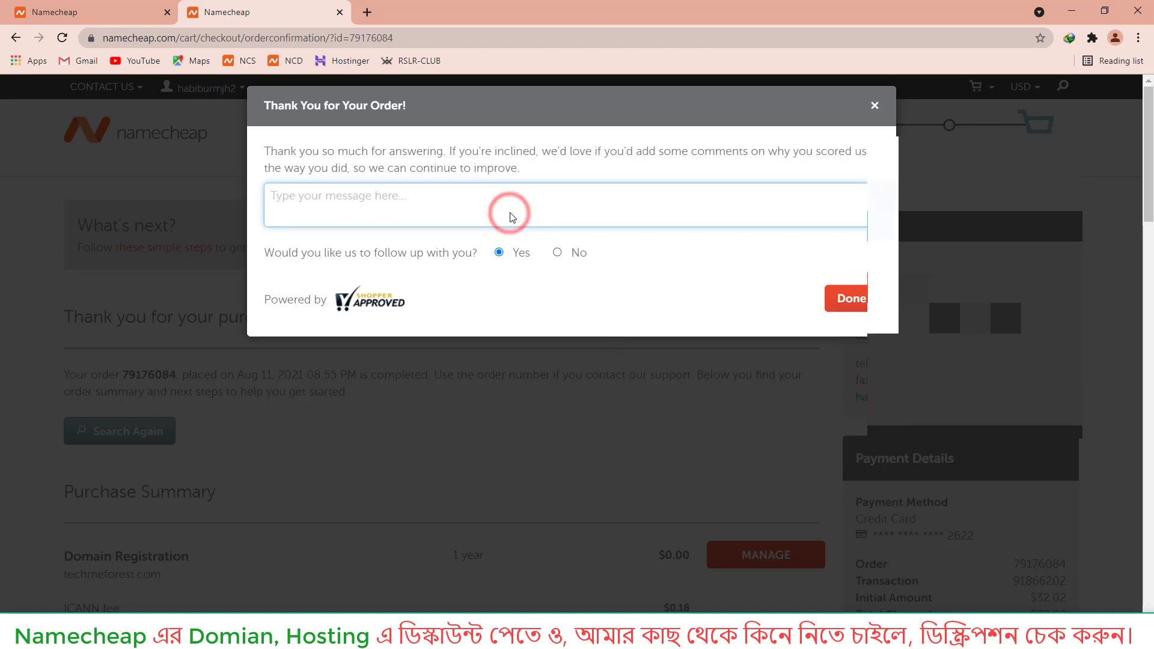
type("Great")
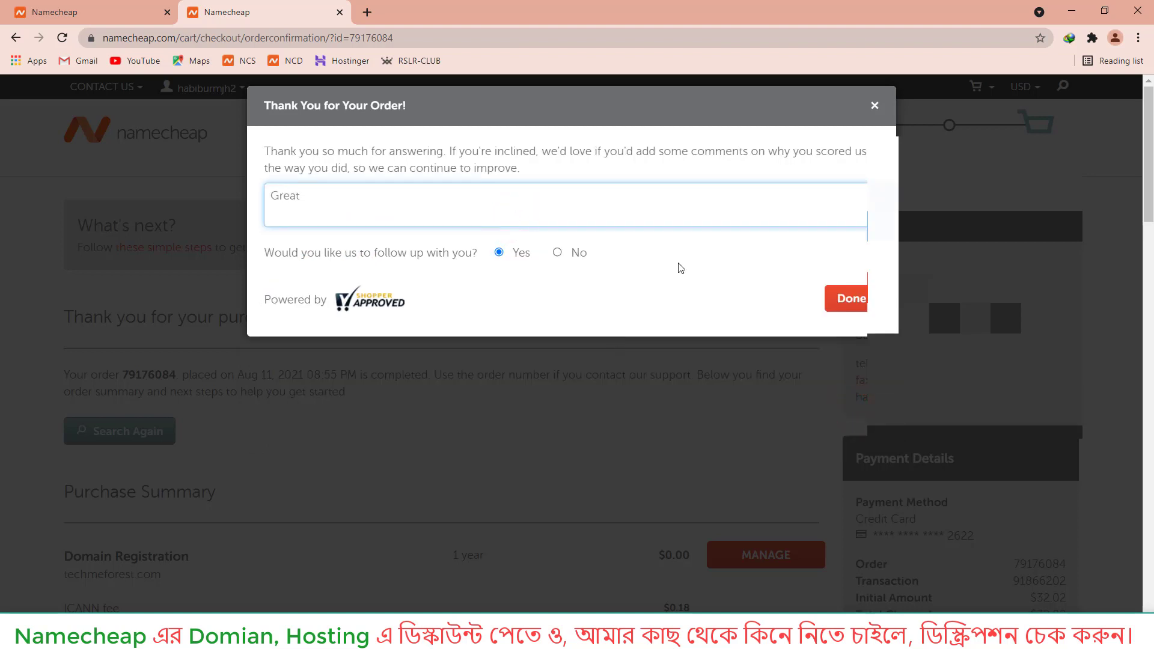
left_click(835, 298)
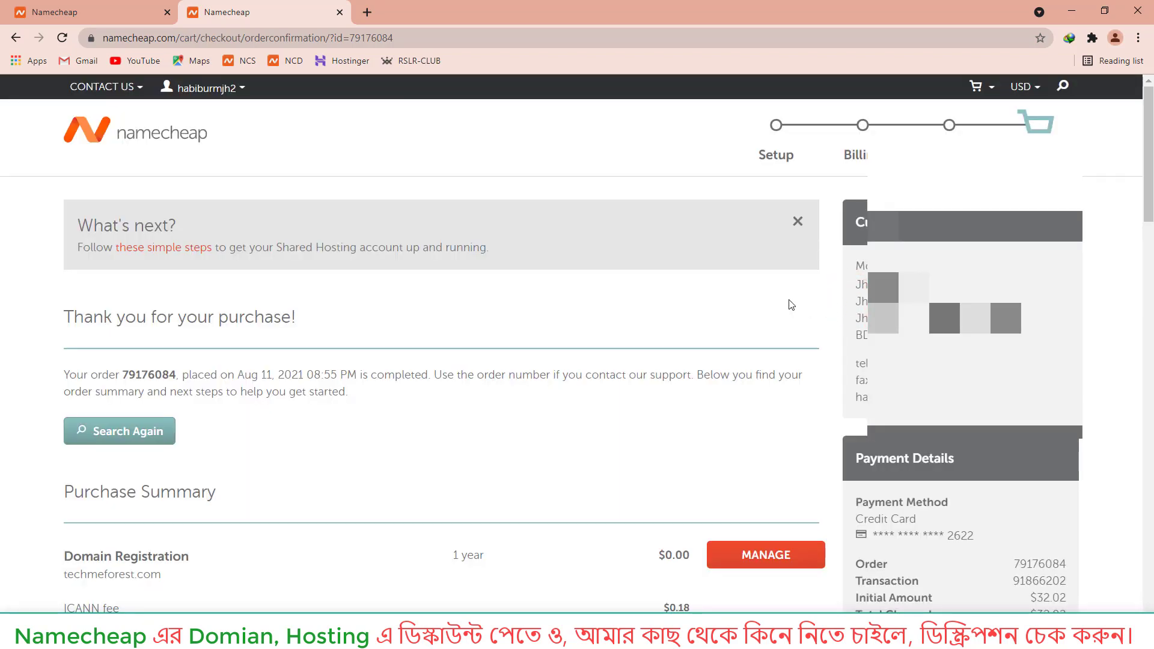
Check the purchase summary on the order confirmation page and download the payment receipt.
left_click_drag(42, 295, 334, 354)
scroll(343, 347, "down", 3)
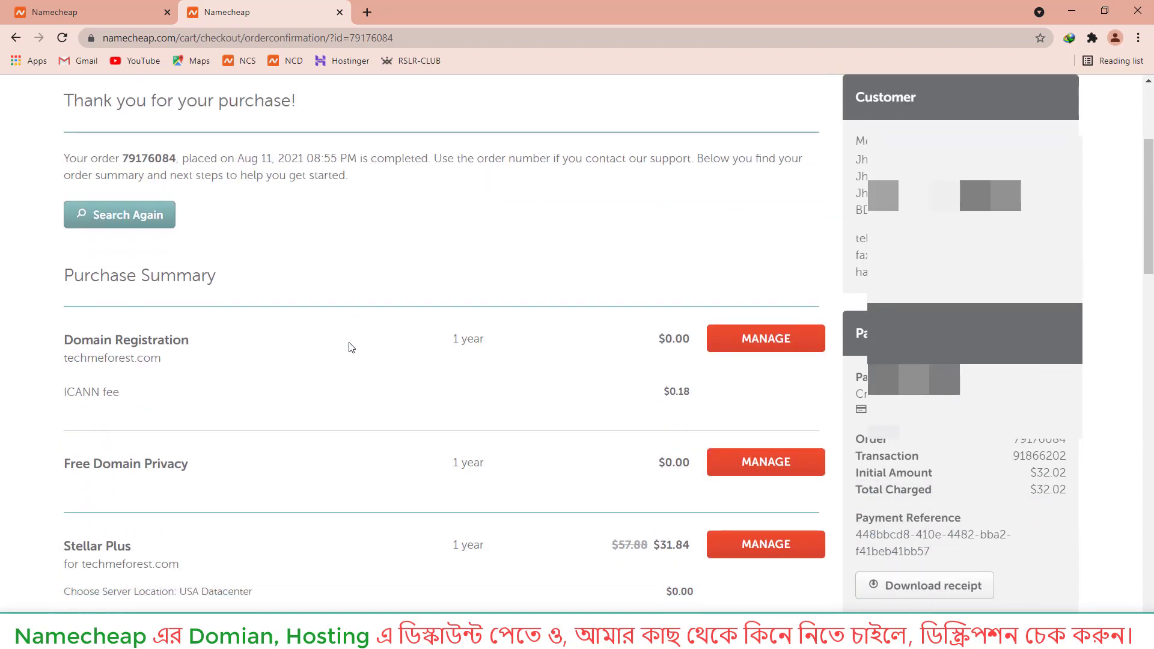
scroll(351, 348, "down", 1)
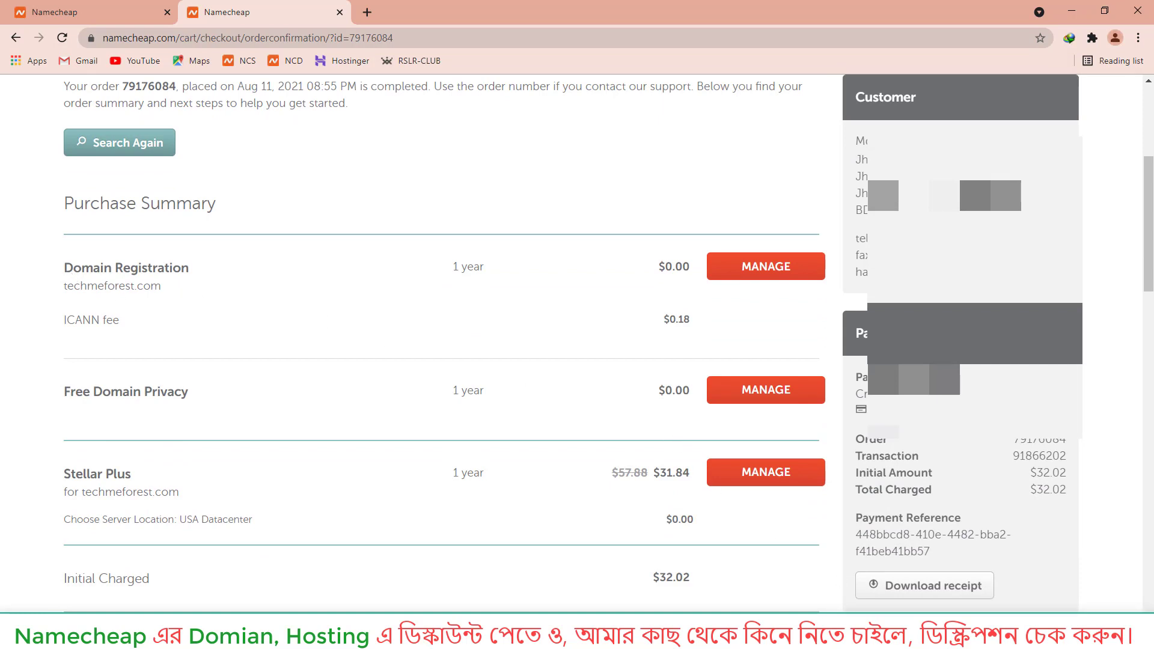
left_click_drag(852, 568, 995, 603)
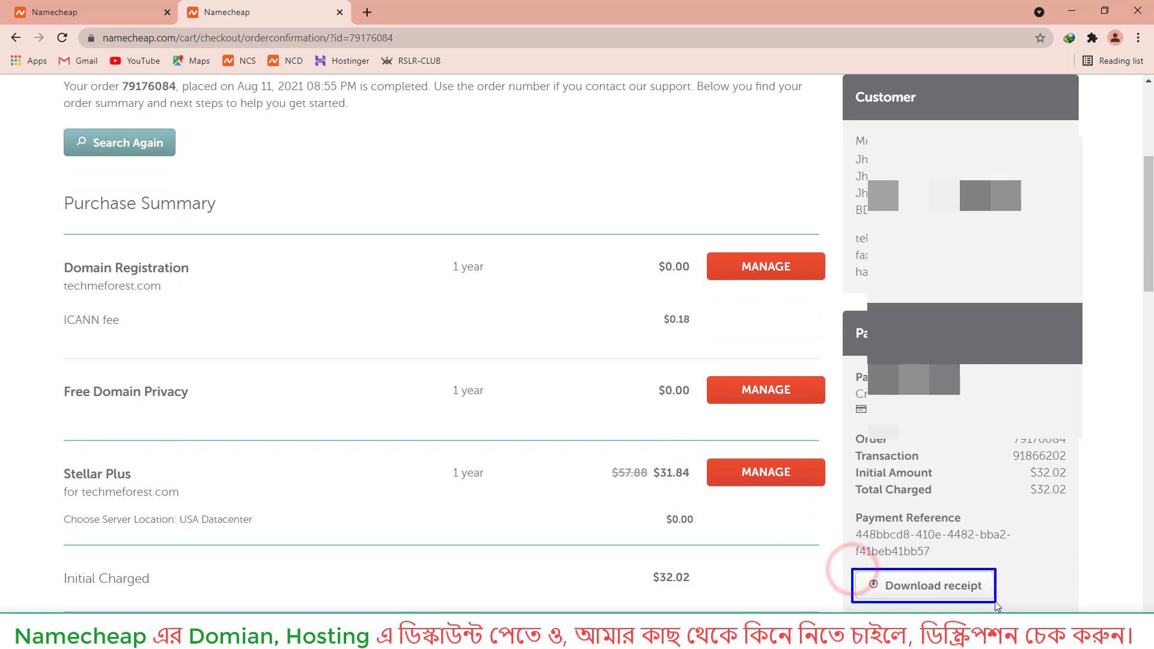
left_click(969, 590)
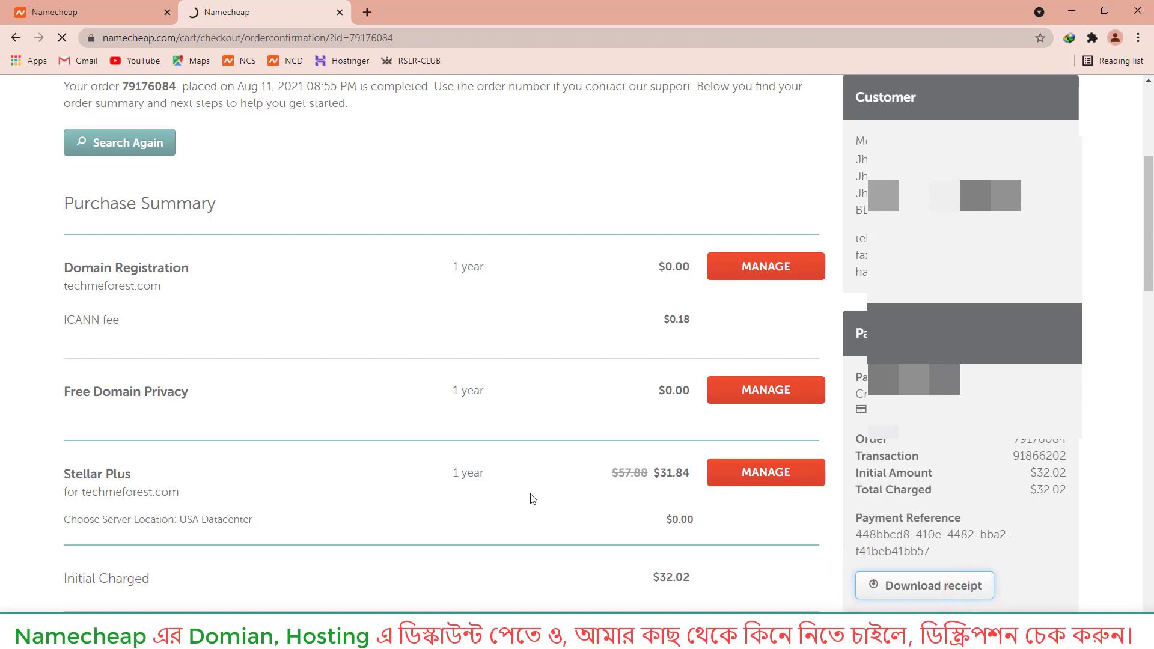
left_click(596, 374)
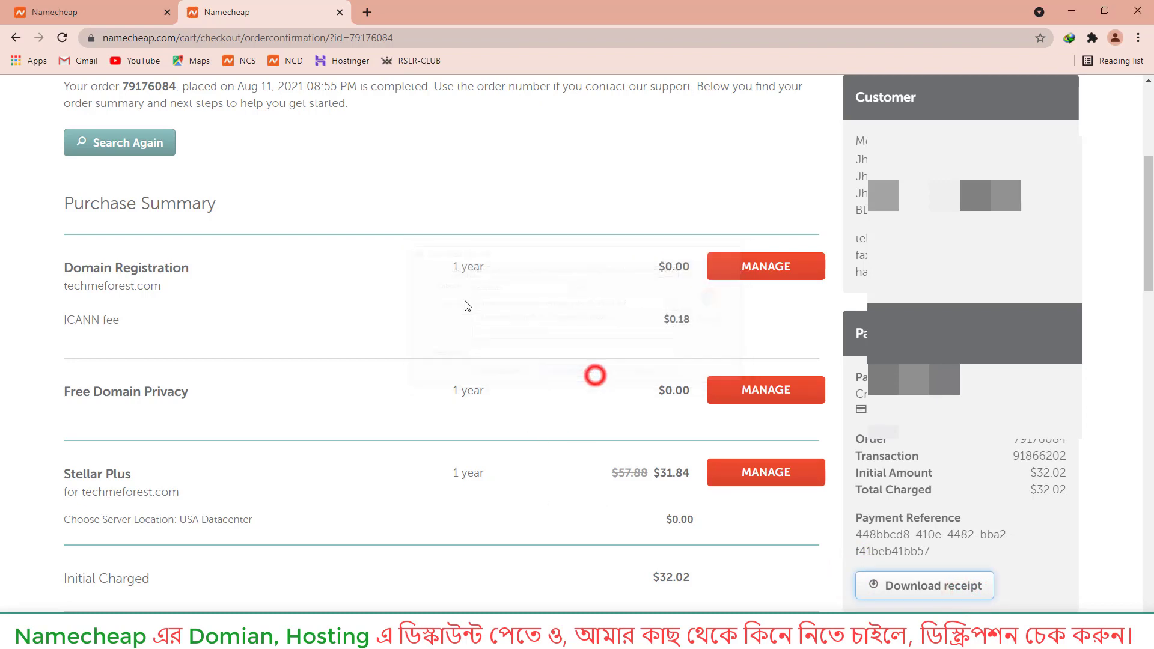
left_click(503, 195)
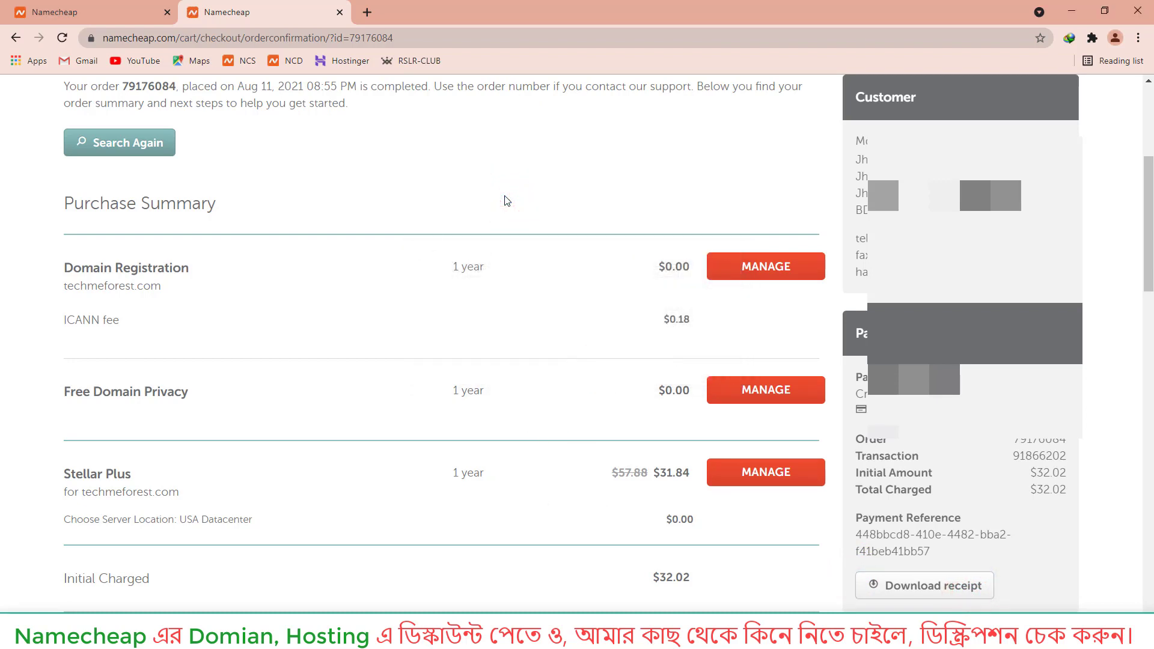